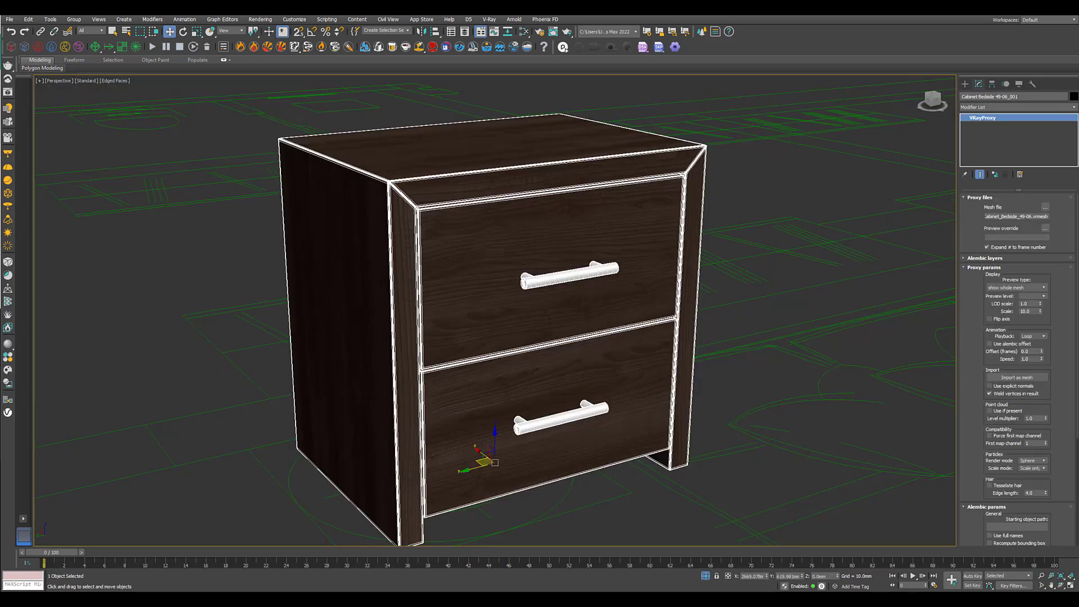
Move the bedside cabinet along X beside the round table symbol in the top view to compare its footprint with the plan in wireframe.
scroll(499, 303, "down", 4)
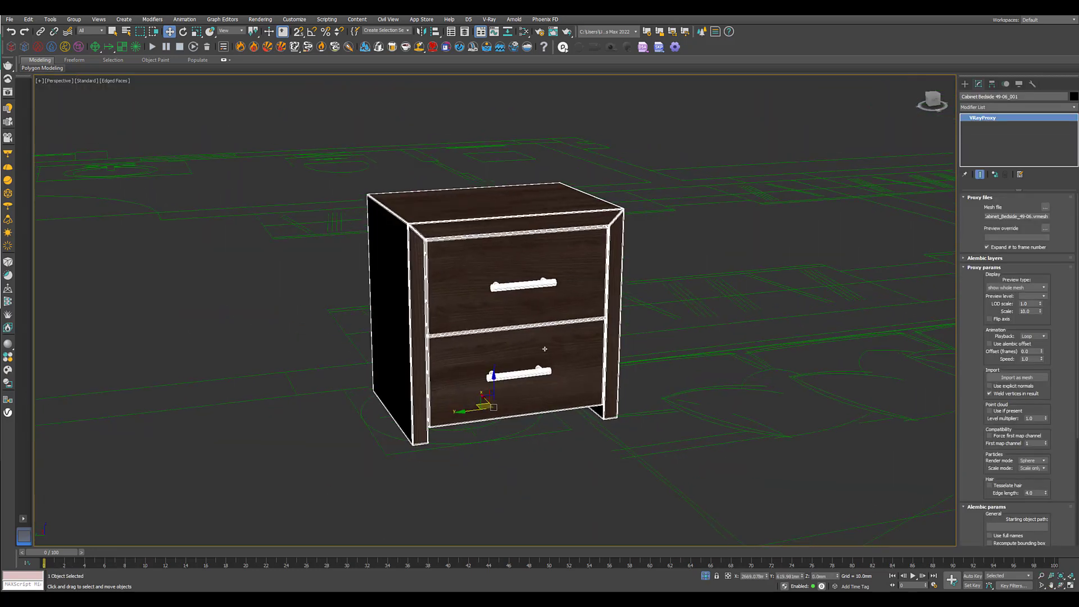
scroll(545, 348, "down", 1)
key("t")
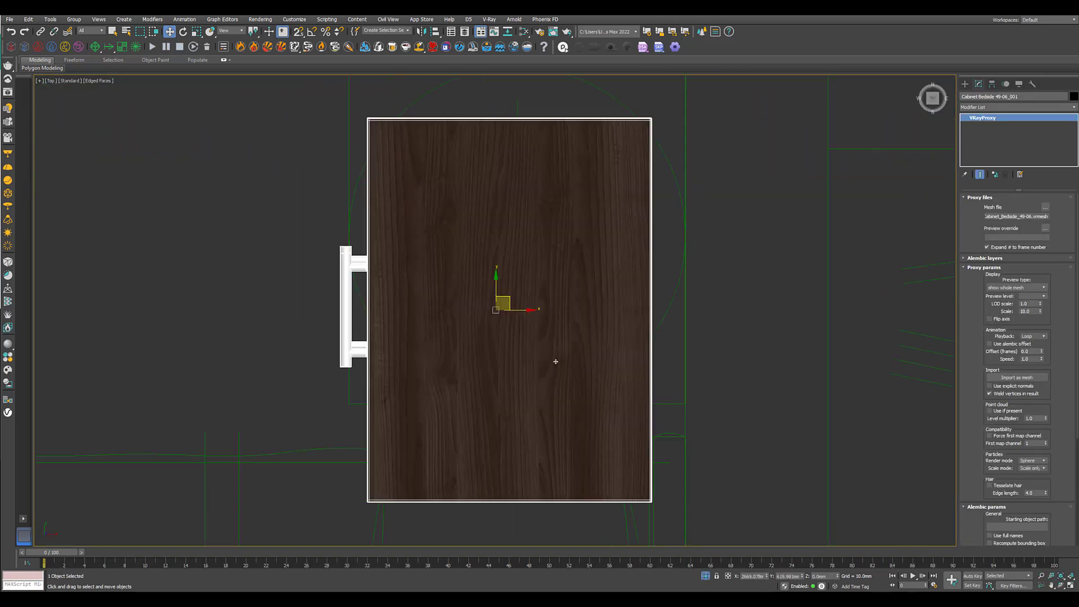
scroll(554, 361, "down", 4)
left_click_drag(543, 344, 401, 324)
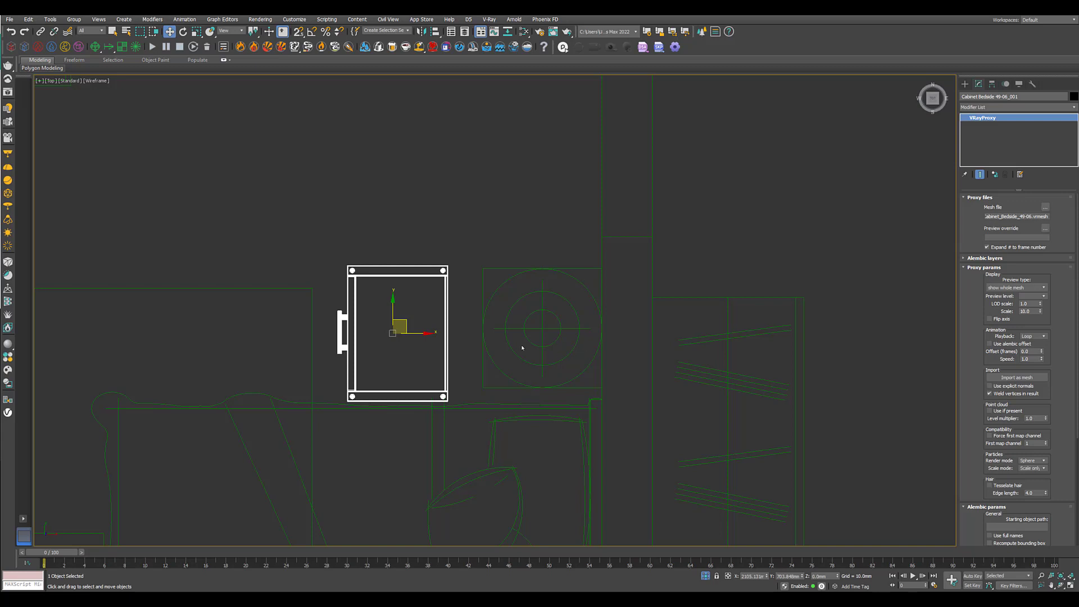
key("F3")
scroll(519, 347, "up", 1)
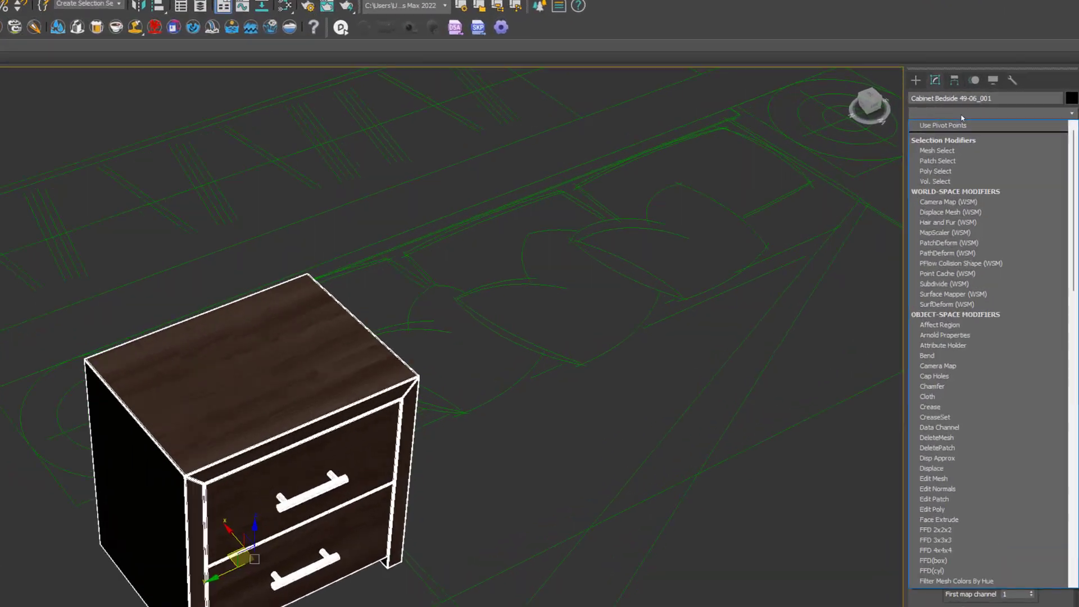
Add the ReDeform modifier to the bedside cabinet and set its Y size to about 505 mm in the top view.
key("r")
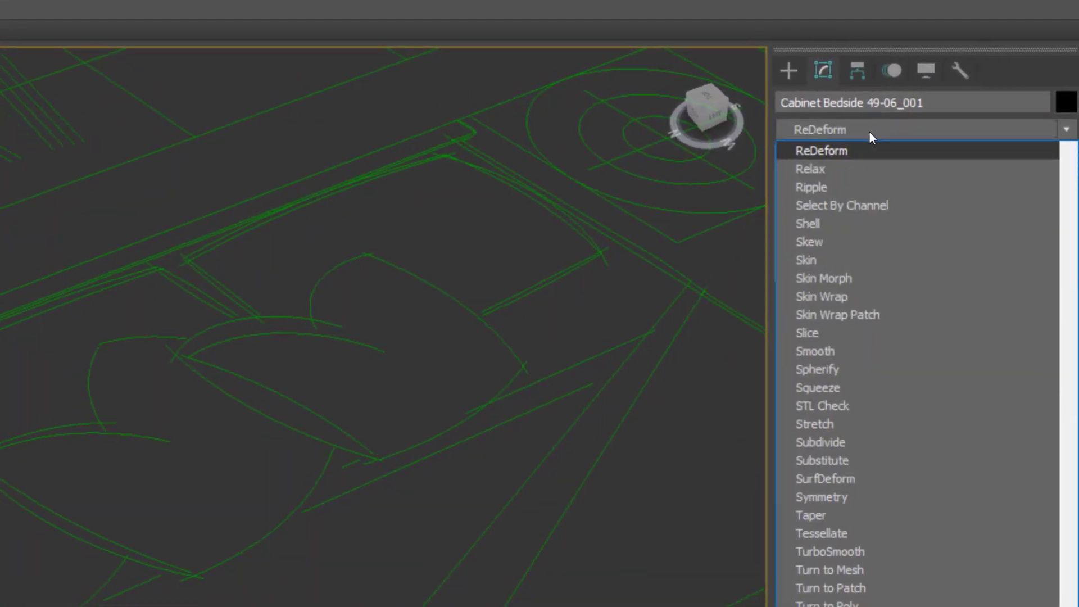
key("Return")
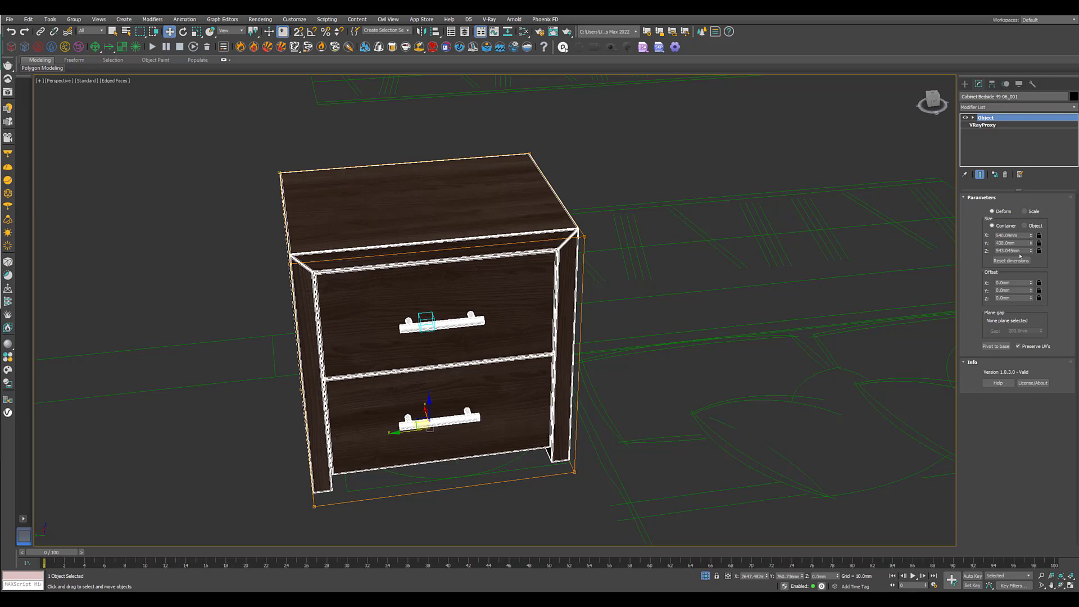
key("t")
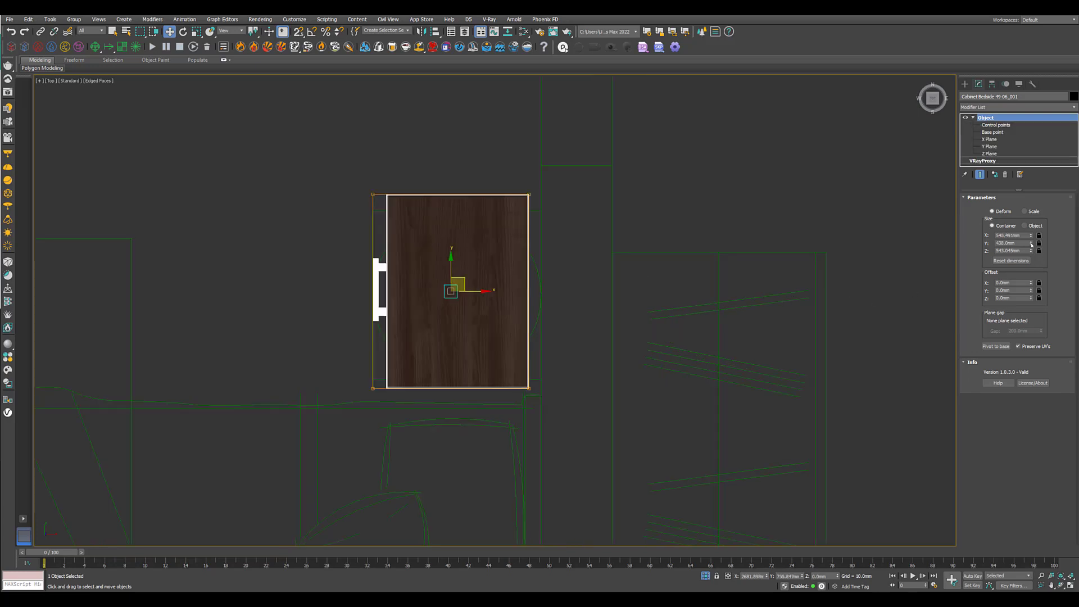
left_click_drag(1031, 244, 1035, 236)
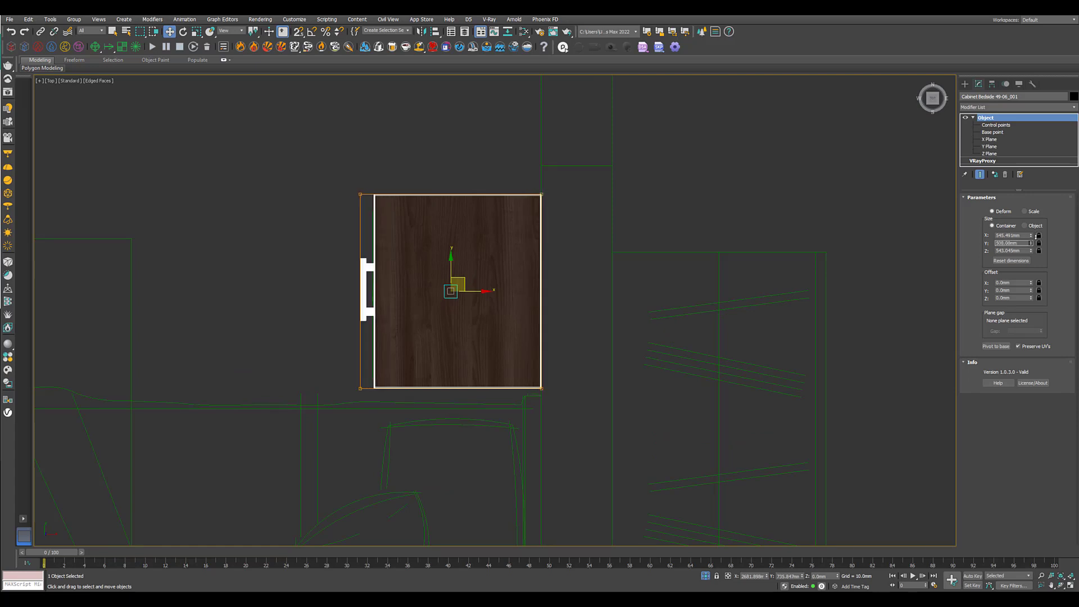
Move the modifier's corner control points to fit the cabinet to the plan outline, about 506 mm in X and 507 mm in Y.
left_click(995, 125)
left_click(541, 195)
mouse_move(556, 179)
left_mouse_down()
mouse_move(528, 216)
mouse_move(553, 198)
left_mouse_up()
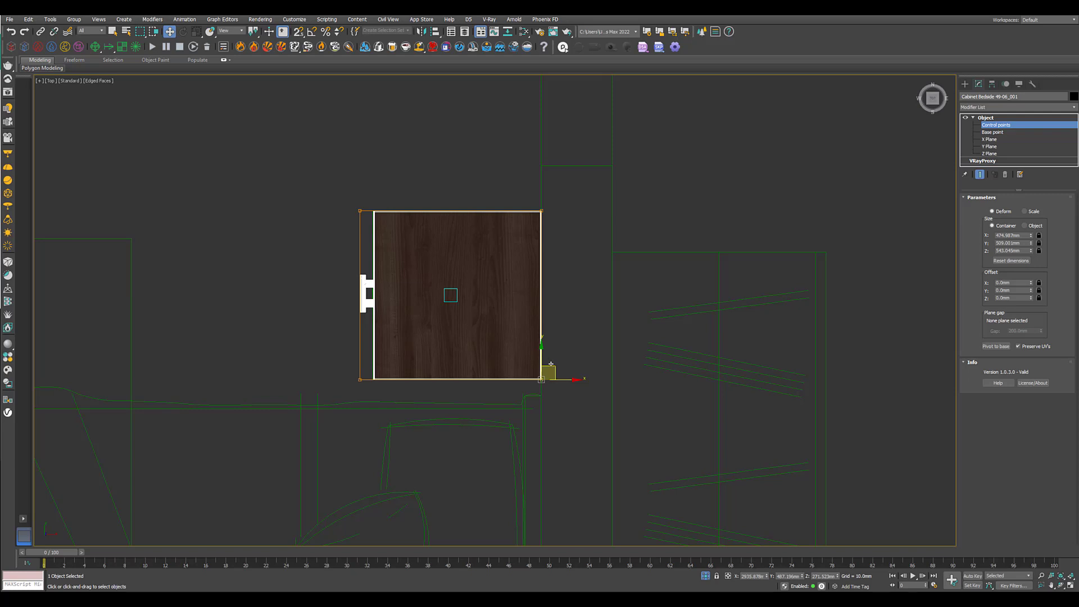
mouse_move(551, 364)
left_mouse_down()
mouse_move(537, 349)
mouse_move(550, 381)
left_mouse_up()
key("p")
middle_click_drag(477, 350, 545, 330, "alt")
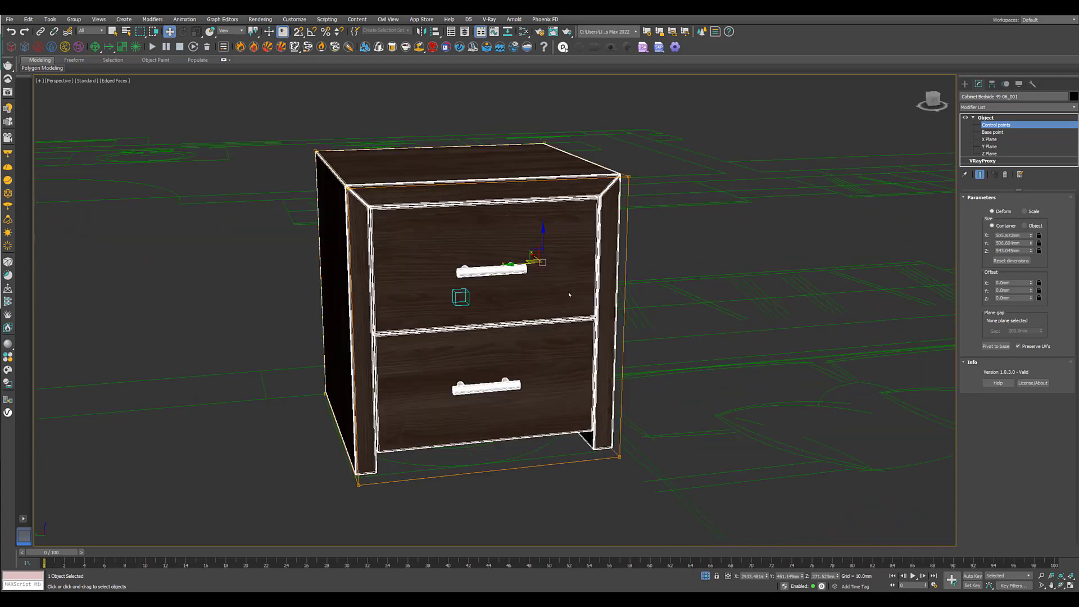
middle_click_drag(569, 295, 553, 315, "alt")
scroll(613, 326, "down", 3)
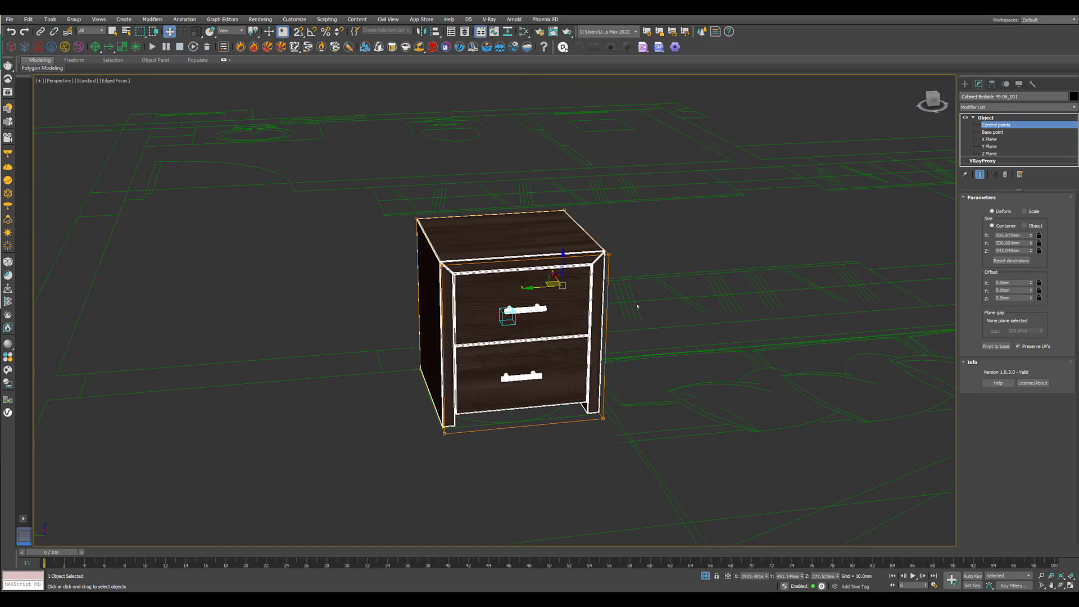
scroll(574, 318, "up", 2)
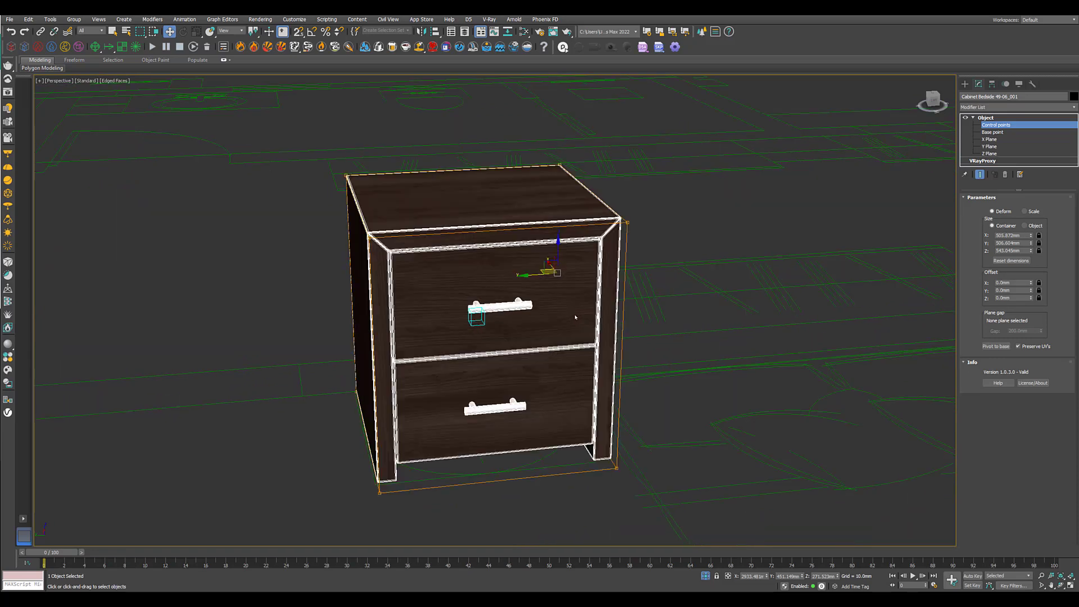
mouse_move(575, 317)
middle_mouse_down("alt")
mouse_move(642, 323)
mouse_move(578, 335)
middle_mouse_up("alt")
Set the cabinet's Z size to 650 mm in the left view.
key("ctrl+z")
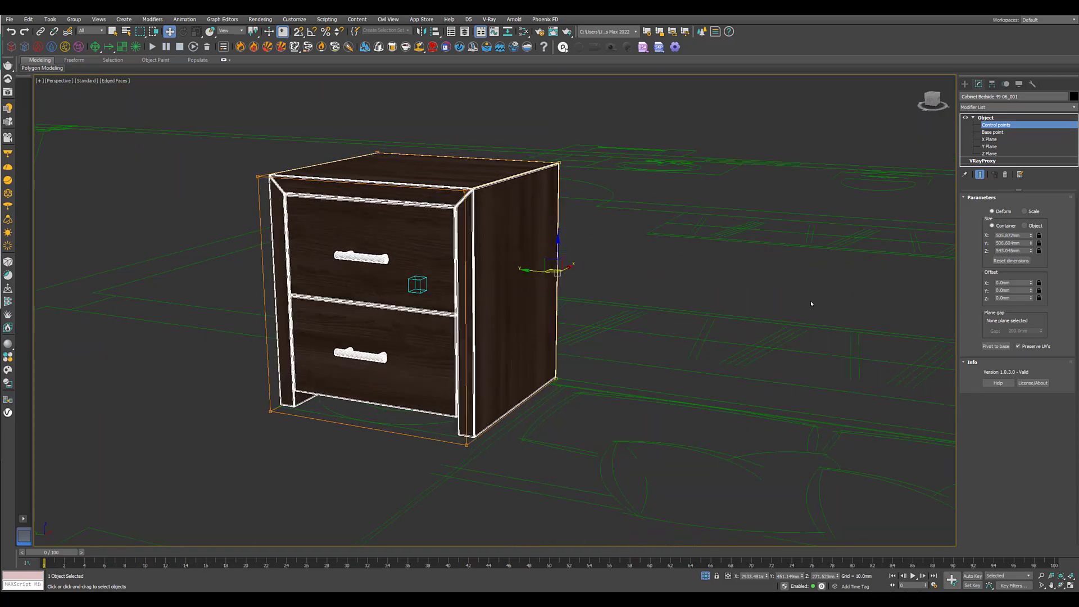
middle_click_drag(608, 299, 676, 313)
key("l")
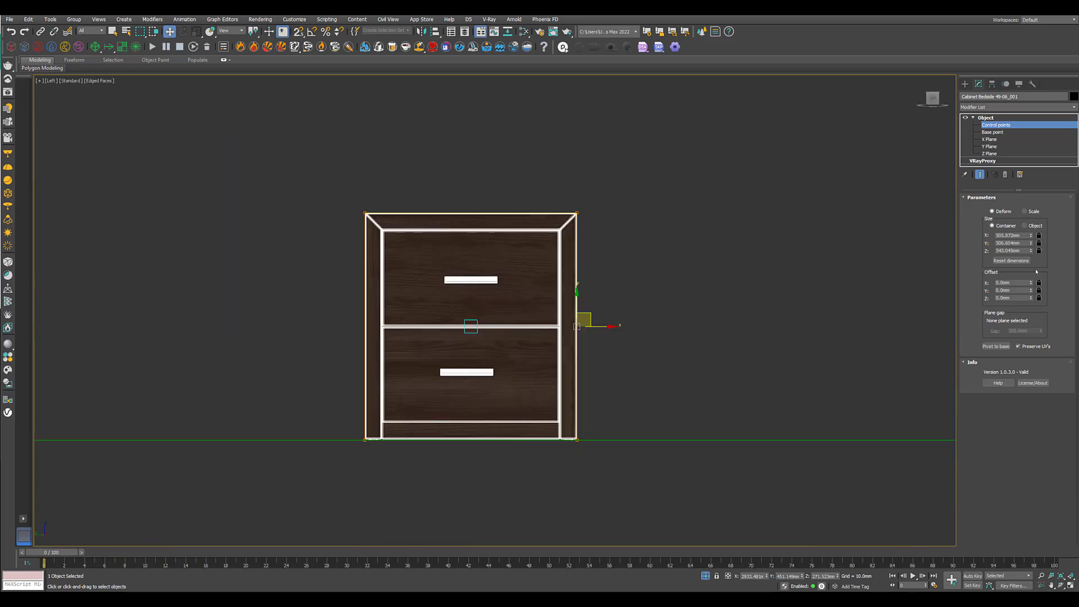
double_click(1009, 250)
type("650")
key("Return")
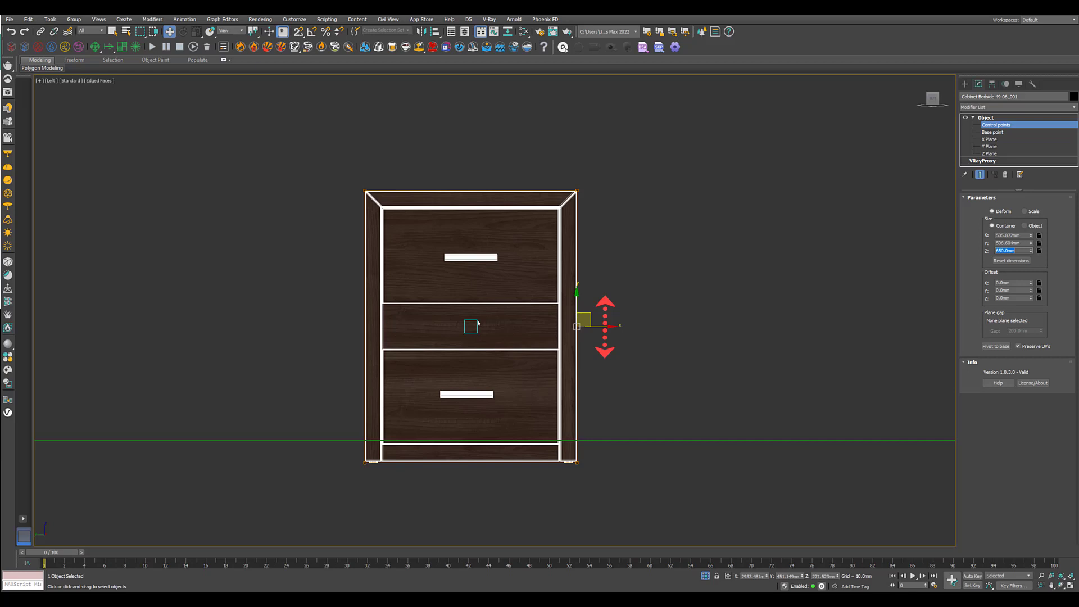
Move the ReDeform base point down to the centre of the cabinet's underside in the perspective view.
type("pp")
middle_click_drag(488, 329, 541, 346, "alt")
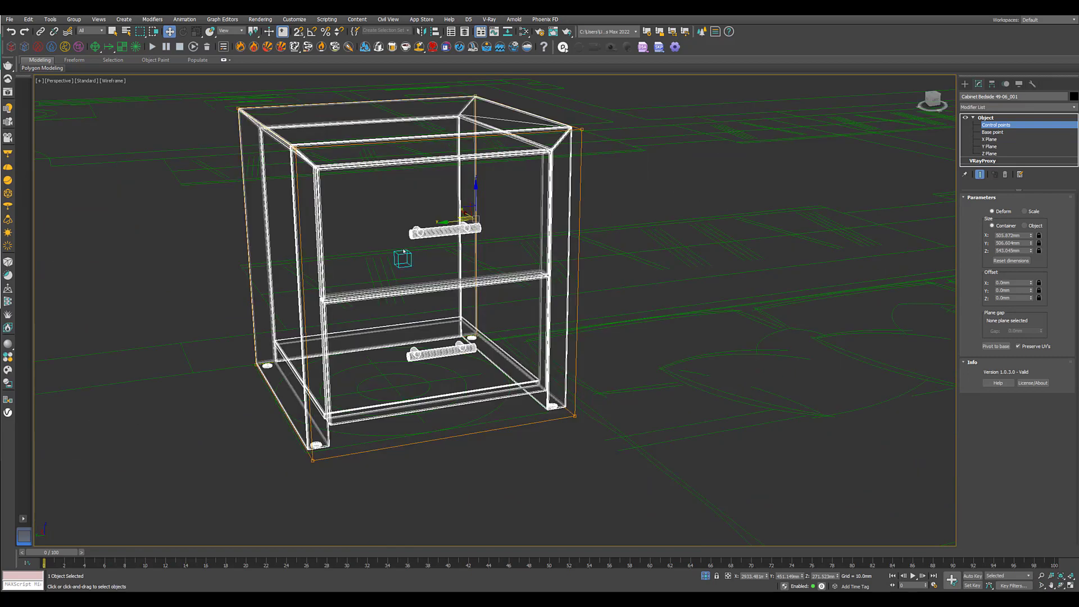
middle_click_drag(434, 258, 461, 269)
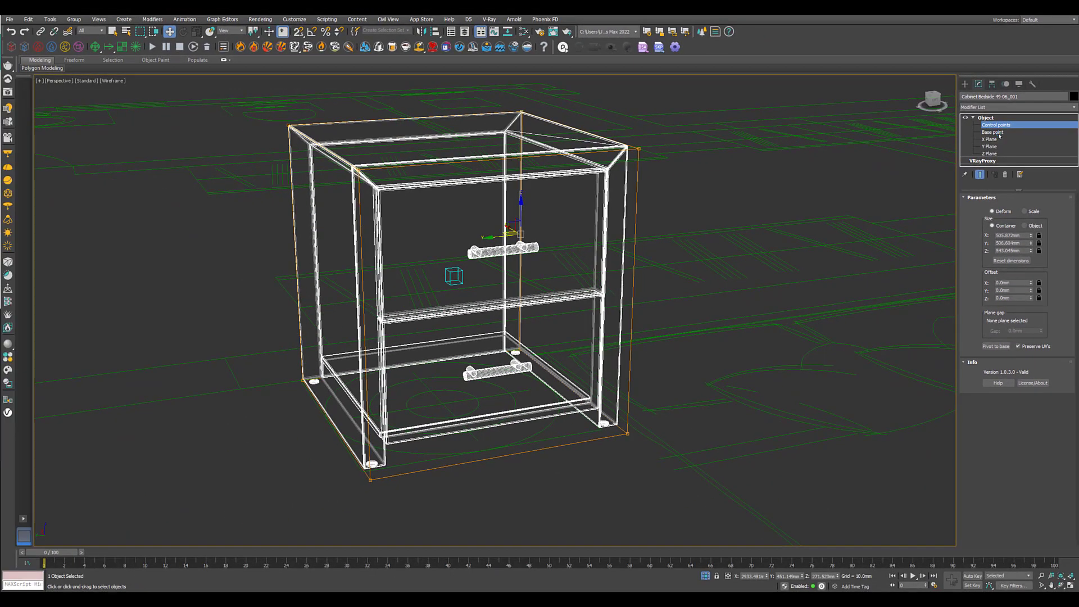
left_click(999, 133)
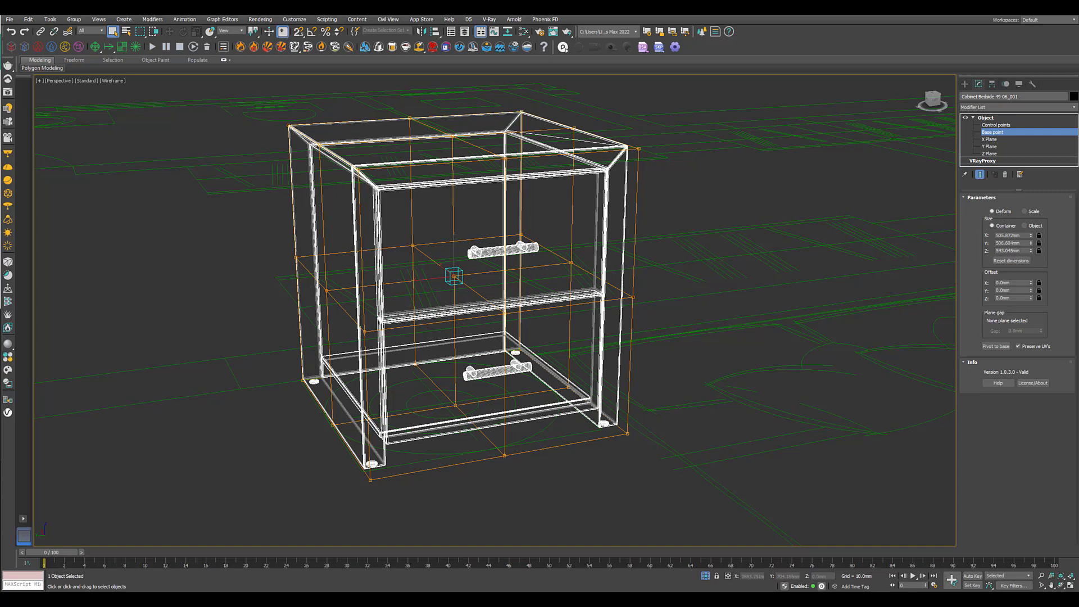
left_click_drag(454, 276, 455, 404)
key("F3")
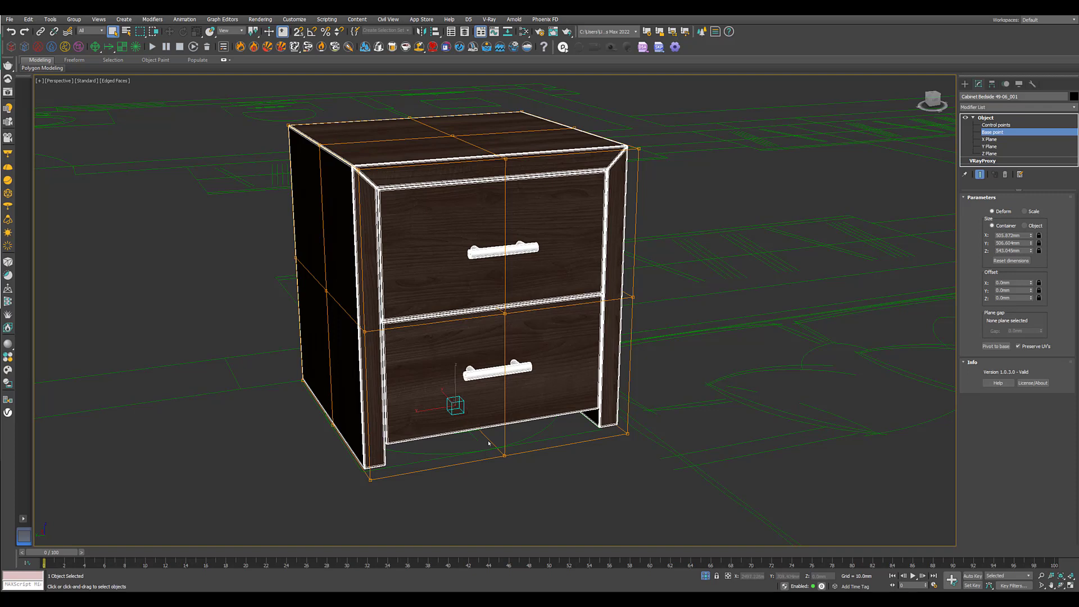
Try stretching the cabinet's height upward from the base point using the Z size.
scroll(488, 443, "down", 4)
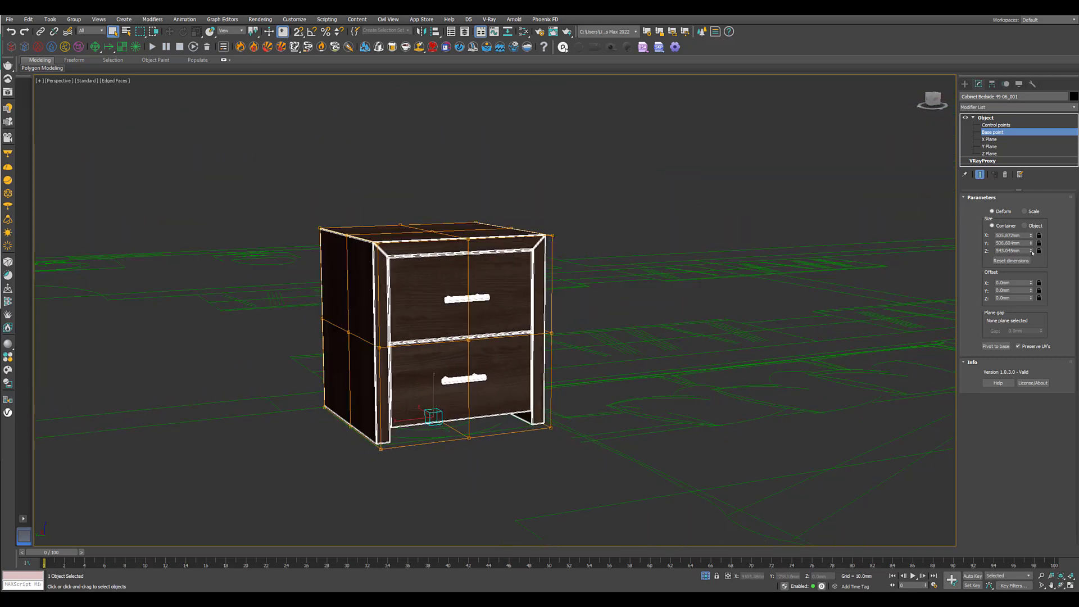
left_click_drag(1031, 250, 1031, 213)
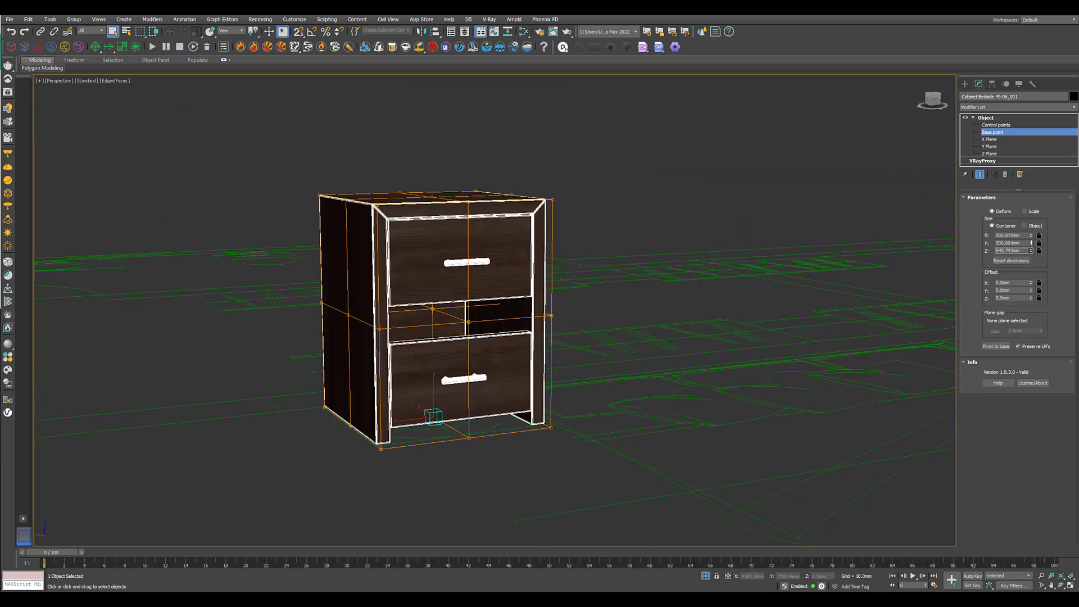
left_click_drag(1031, 250, 1031, 244)
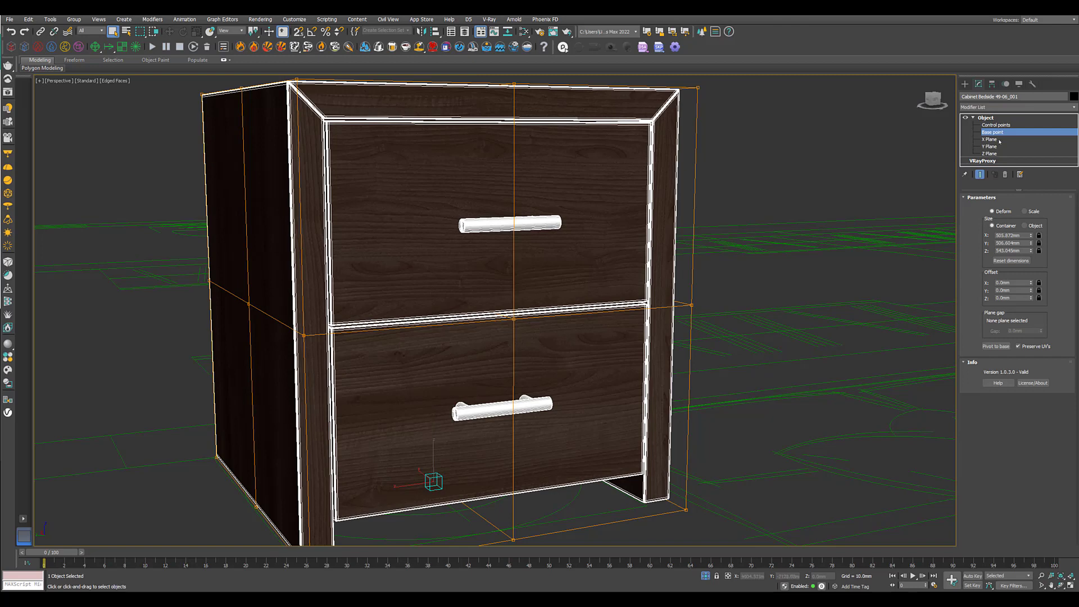
Select the ReDeform Z plane and slide it along Y to centre it on the cabinet.
left_click(992, 139)
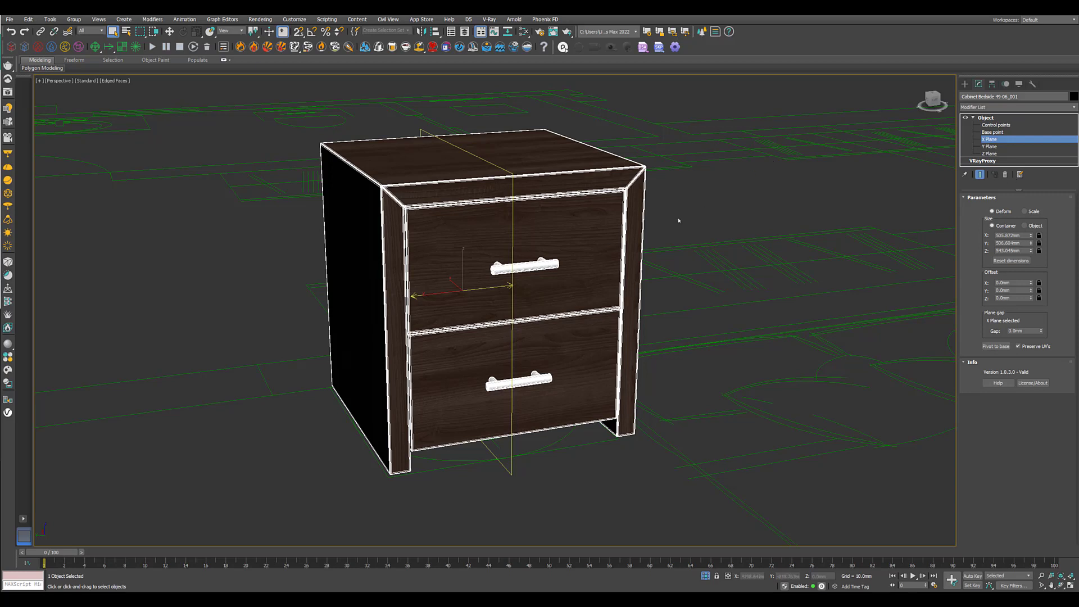
middle_click_drag(514, 243, 438, 236)
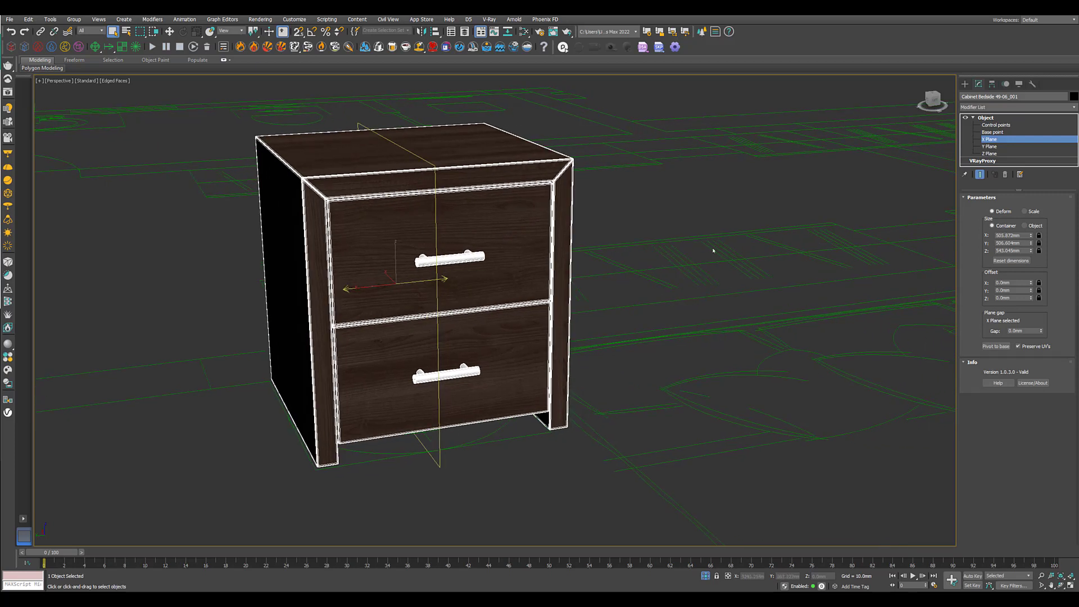
left_click(990, 153)
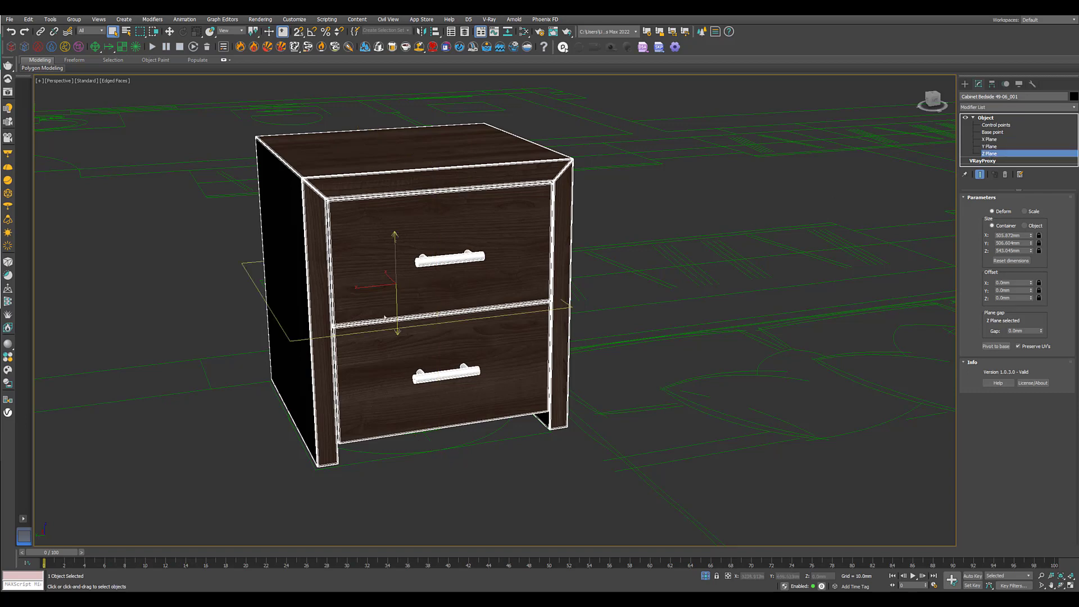
scroll(384, 317, "up", 5)
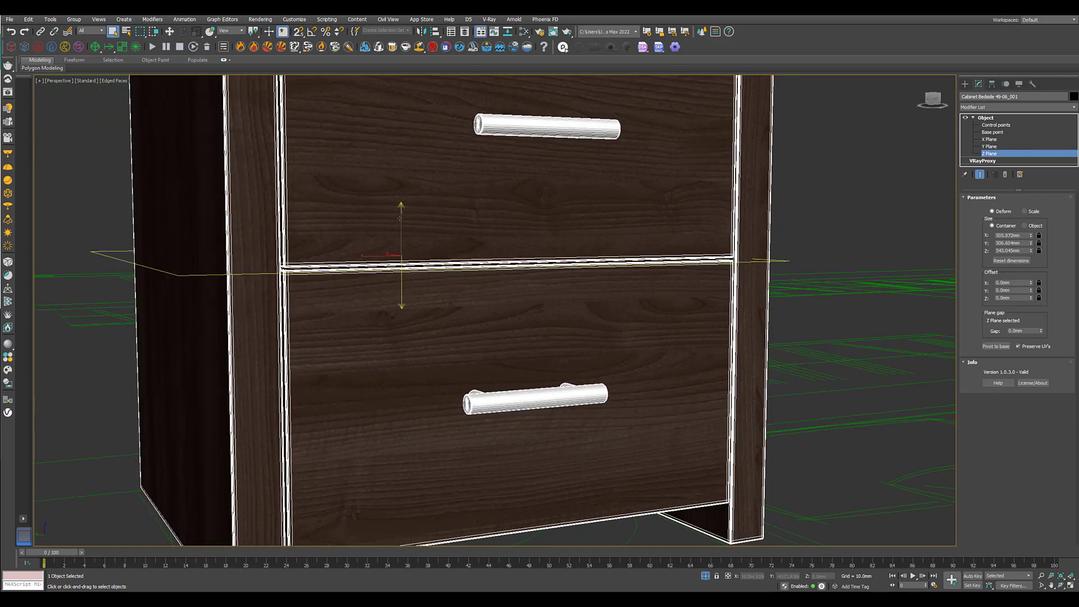
scroll(400, 218, "down", 5)
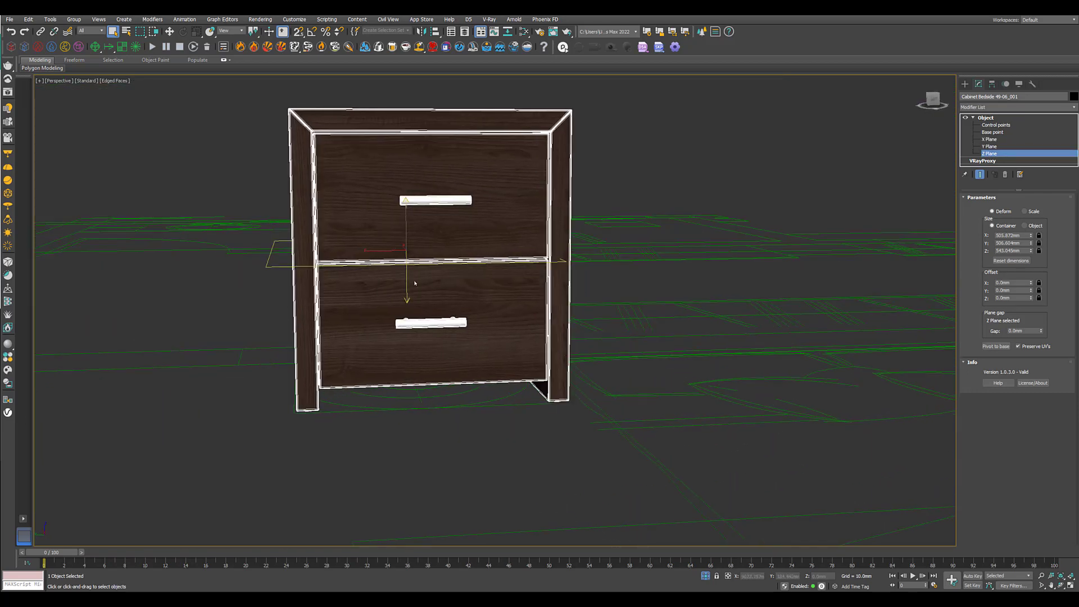
scroll(425, 255, "down", 4)
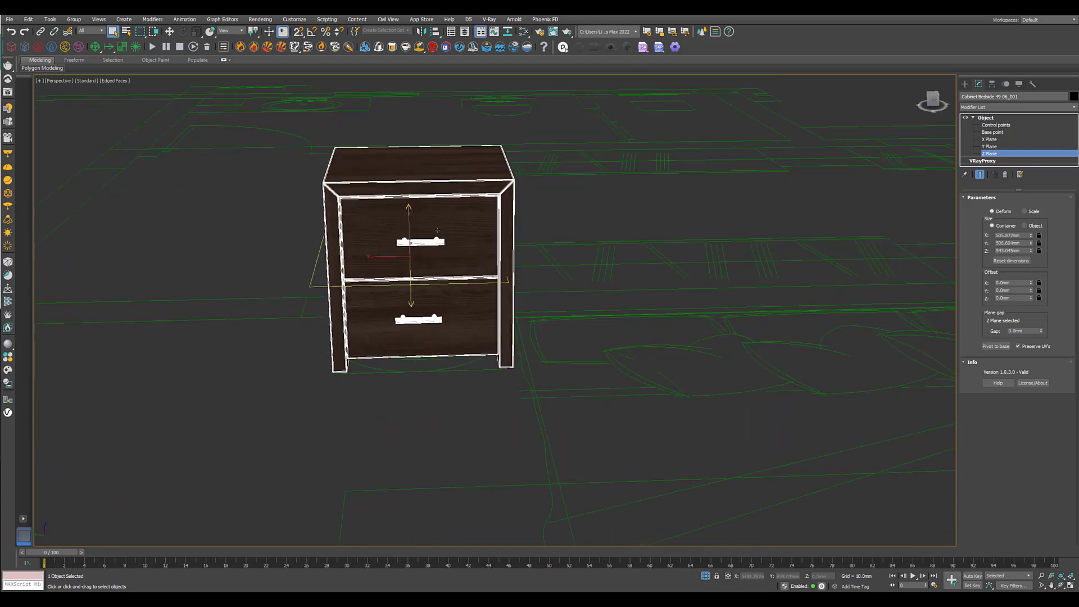
key("w")
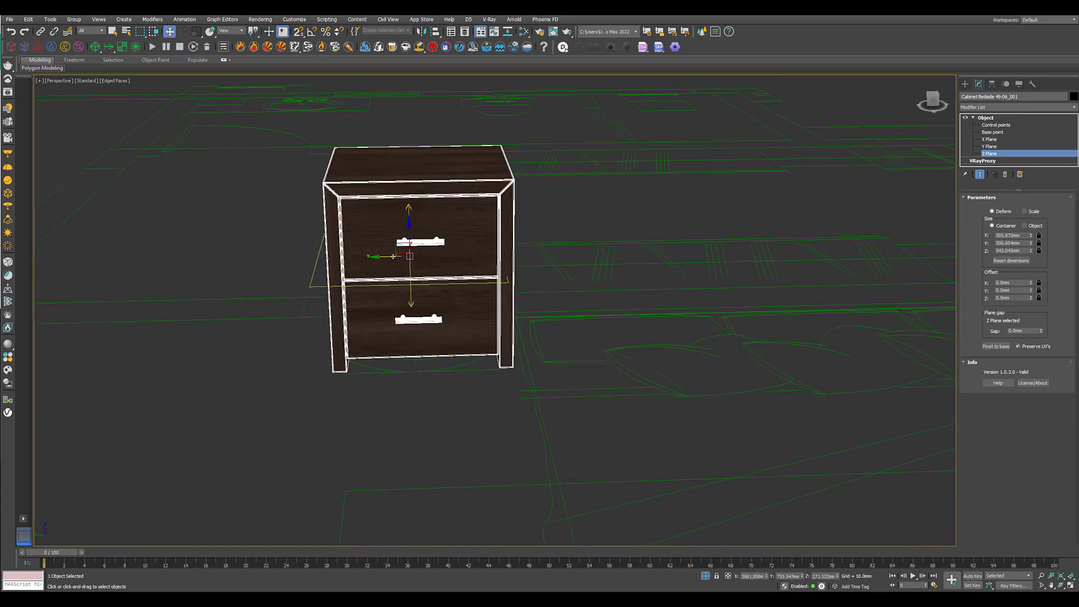
left_click_drag(382, 258, 398, 262)
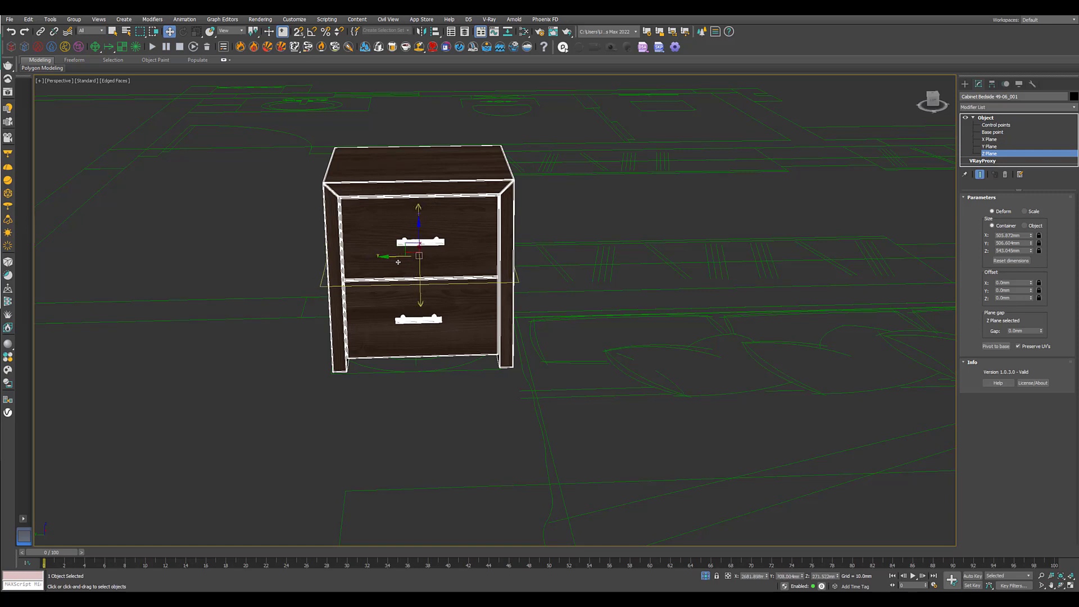
Raise the Z plane to just above the upper drawer's handle, about 413 mm in Z.
middle_click_drag(438, 256, 430, 179, "alt")
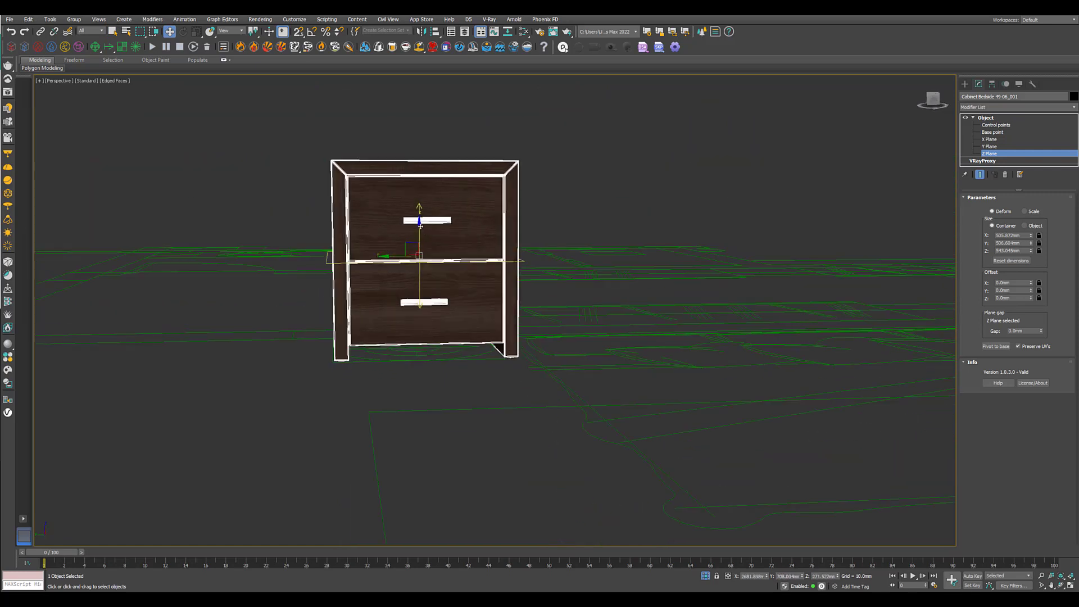
left_click_drag(430, 179, 430, 178)
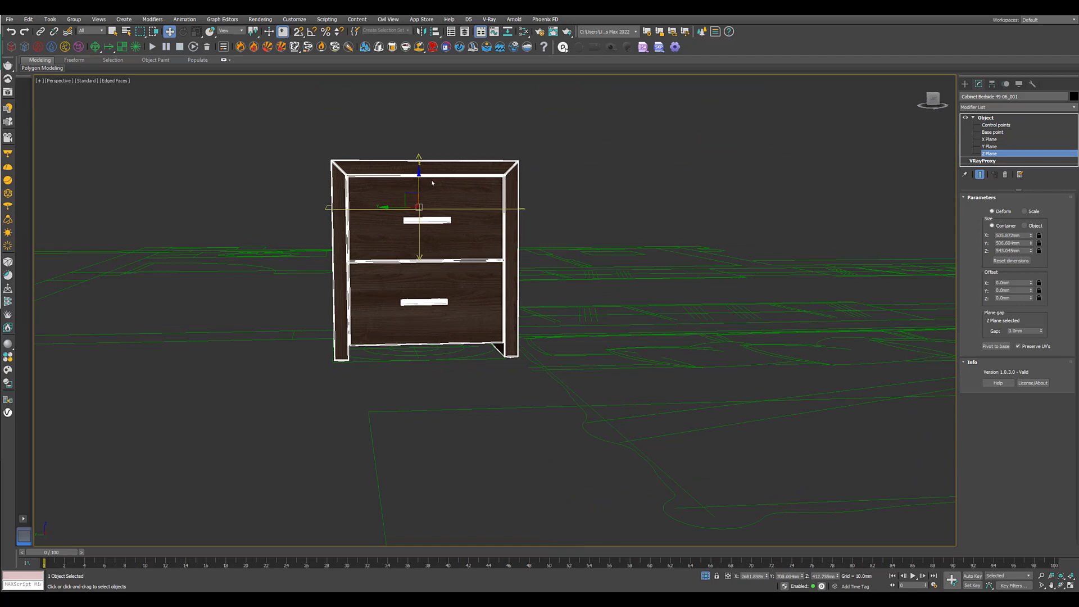
scroll(412, 200, "up", 6)
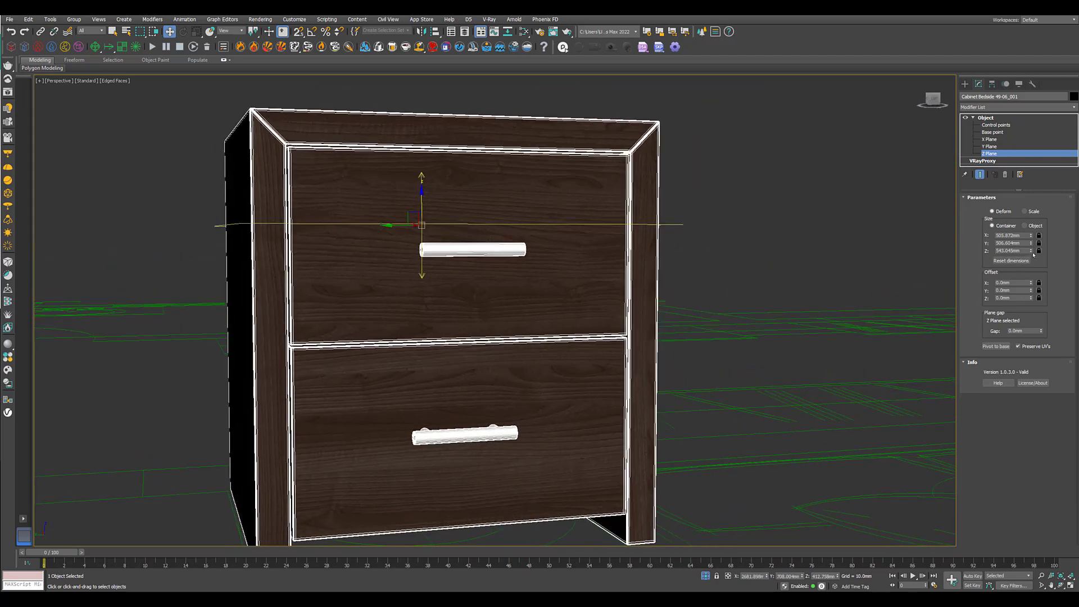
Set the cabinet's Z size to 650 mm so that it stretches at the raised Z plane.
left_click_drag(1027, 251, 985, 254)
scroll(544, 260, "down", 3)
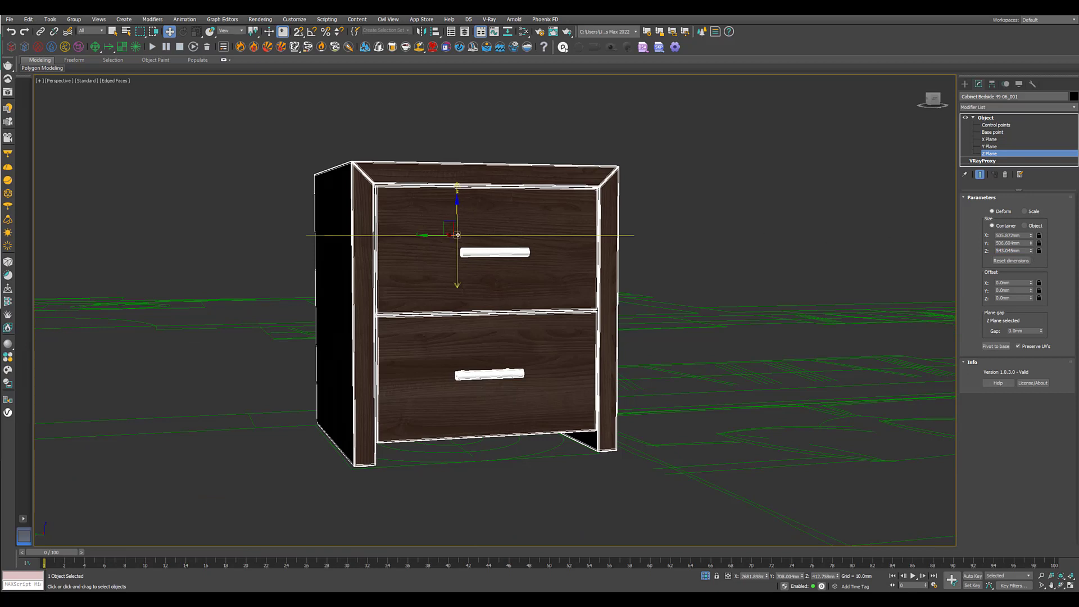
double_click(1023, 250)
type("65")
key("Return")
scroll(667, 308, "down", 4)
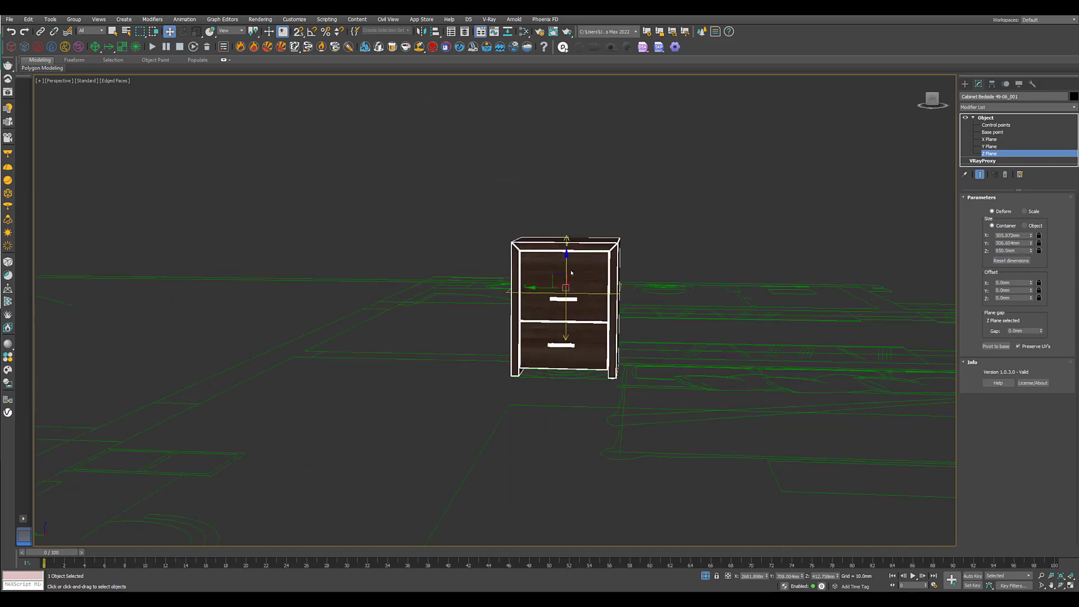
Lower the Z plane to between the two drawer handles, about 279 mm in Z.
scroll(573, 264, "up", 4)
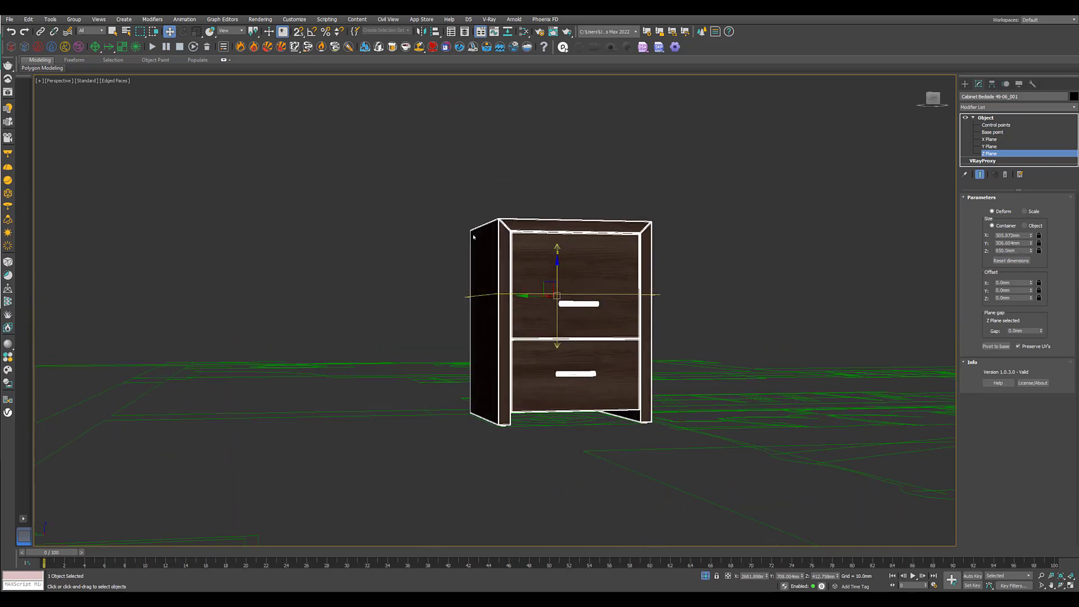
middle_click_drag(632, 270, 540, 253, "alt")
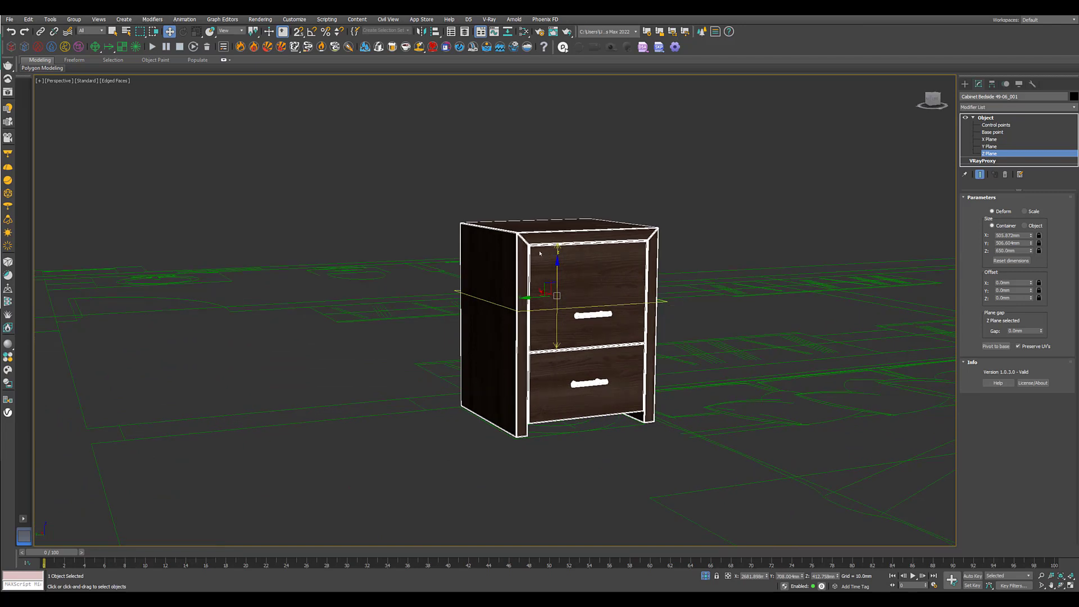
middle_click_drag(649, 313, 557, 319)
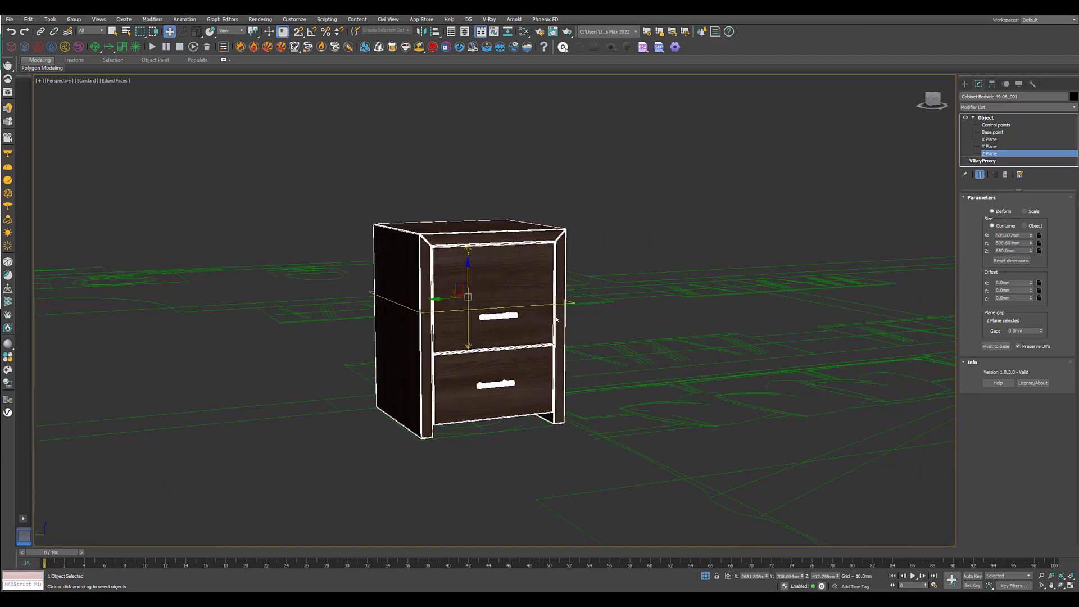
scroll(533, 331, "up", 3)
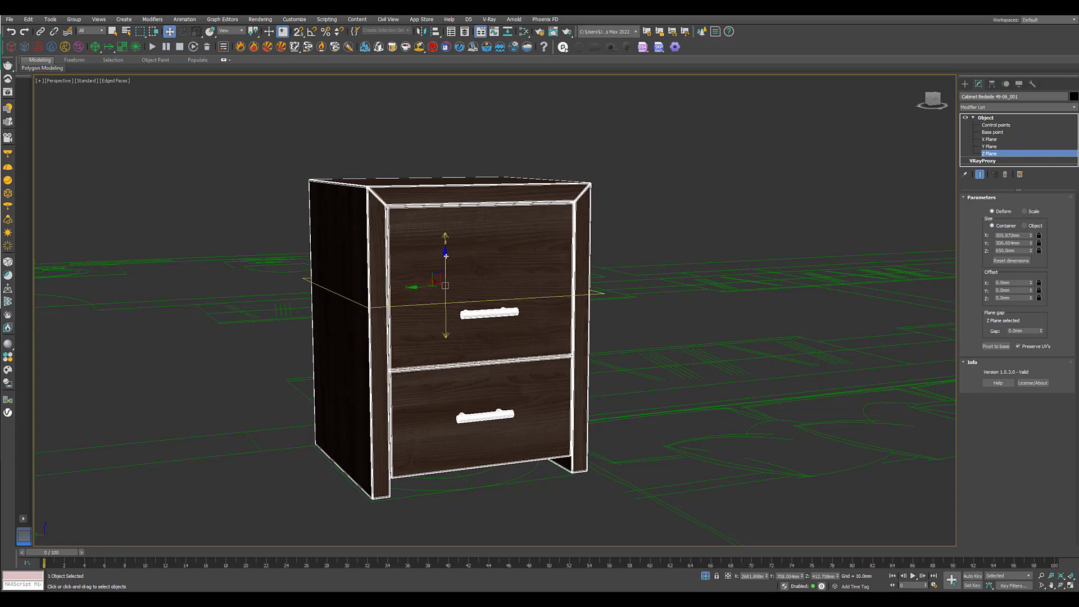
left_click_drag(446, 256, 461, 310)
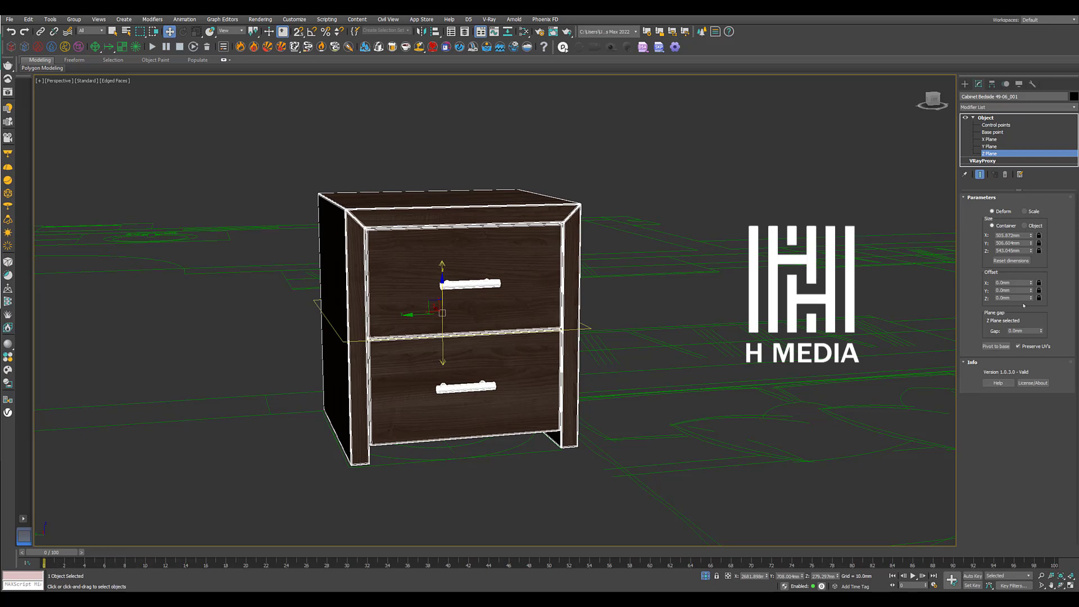
Set the Z plane's gap to 100 mm so that it covers the area between the drawers.
double_click(1030, 331)
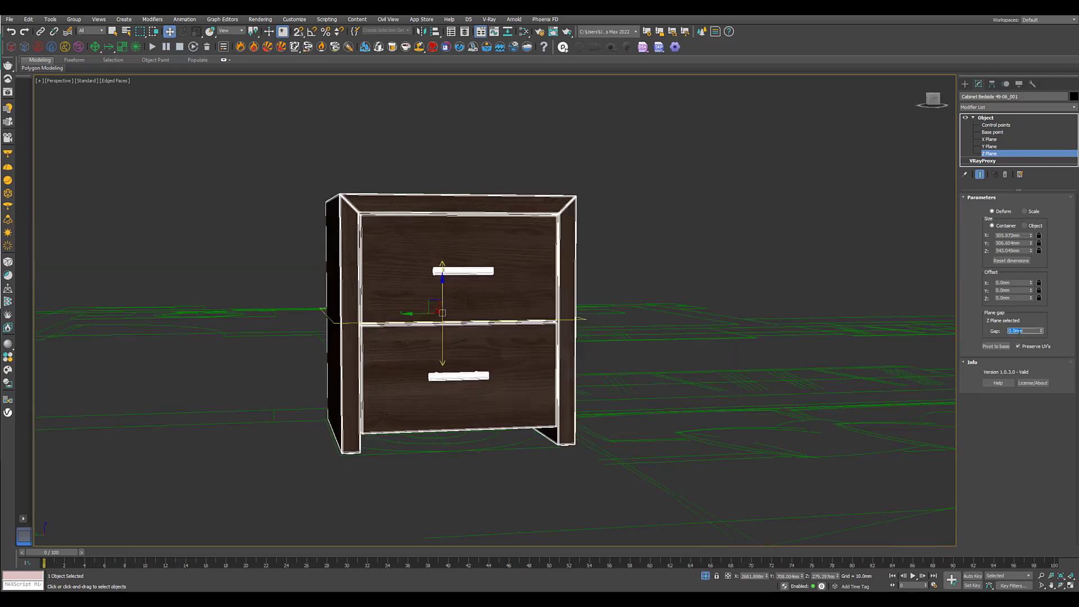
type("100")
key("Return")
scroll(438, 324, "up", 3)
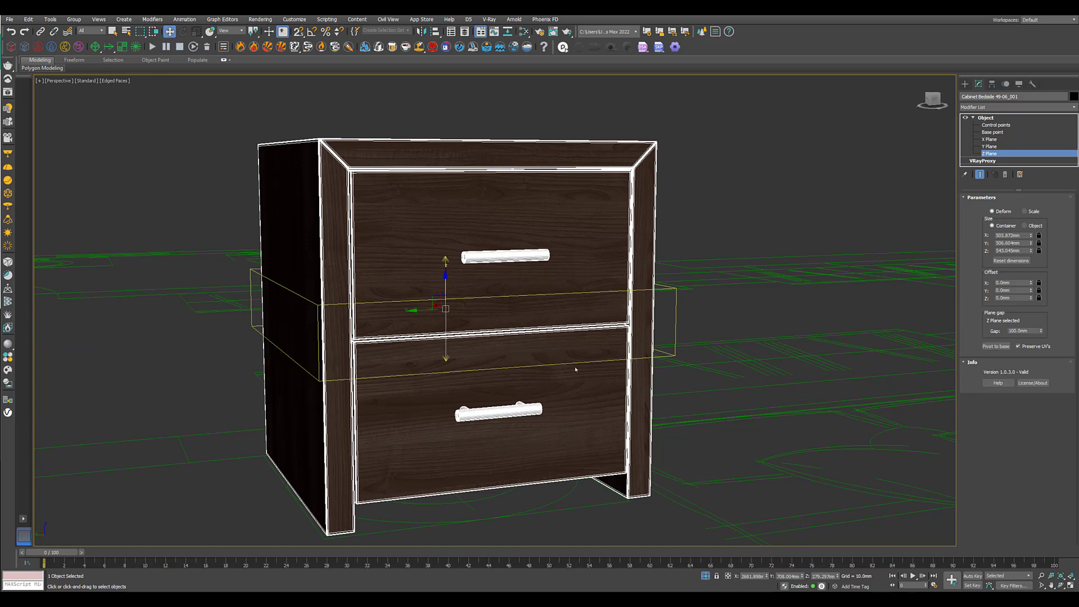
Set the bedside cabinet's Z size to 650 mm with the gap applied.
double_click(1014, 251)
type("650")
key("Return")
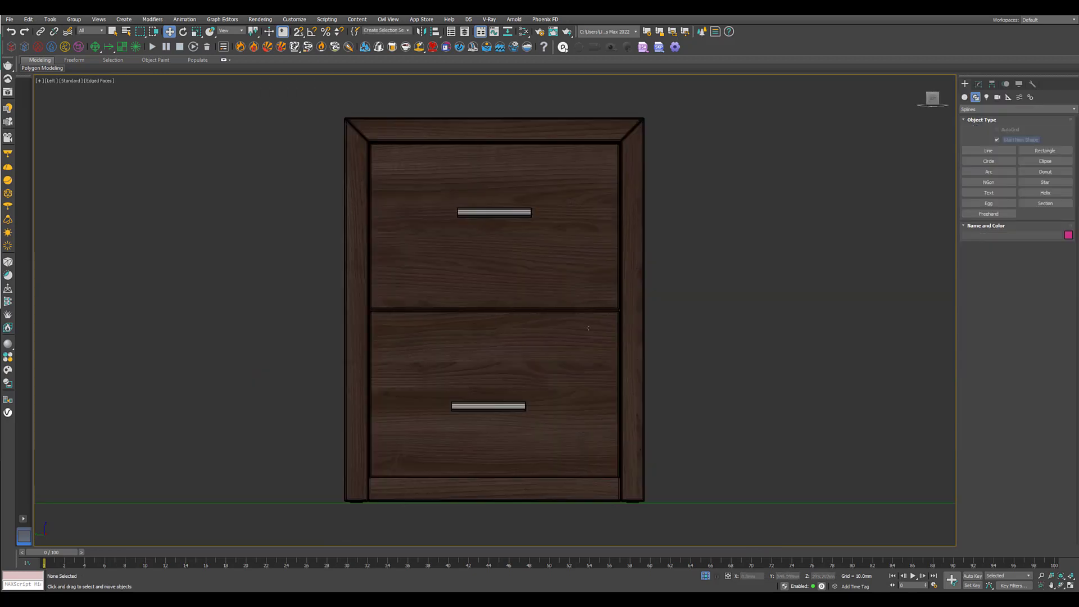
Inspect the resized cabinet in perspective, toggling the ReDeform modifier to compare it with the original shape.
left_click(610, 265)
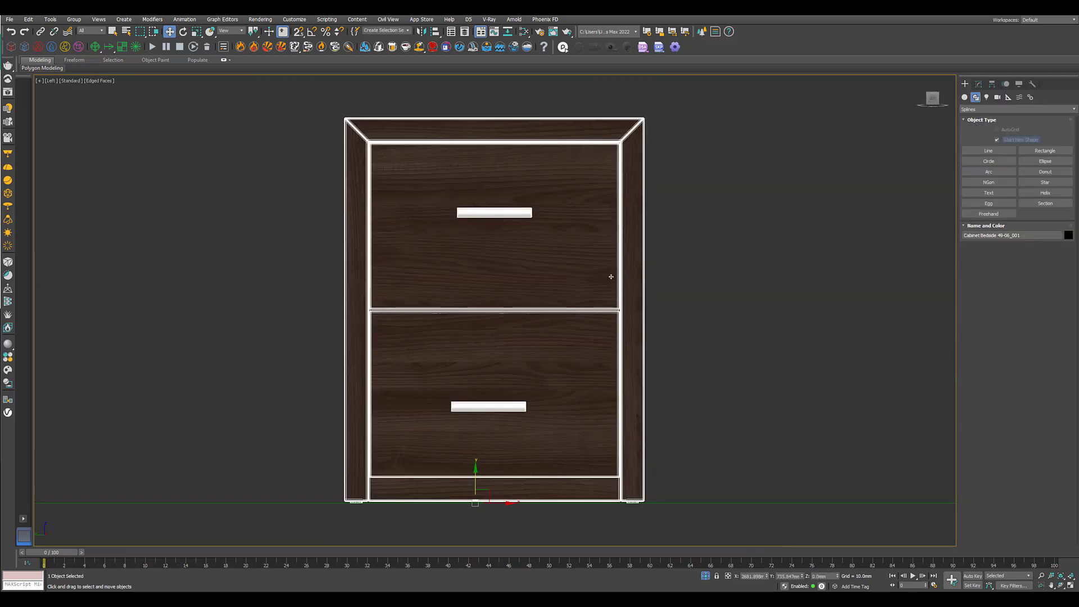
key("p")
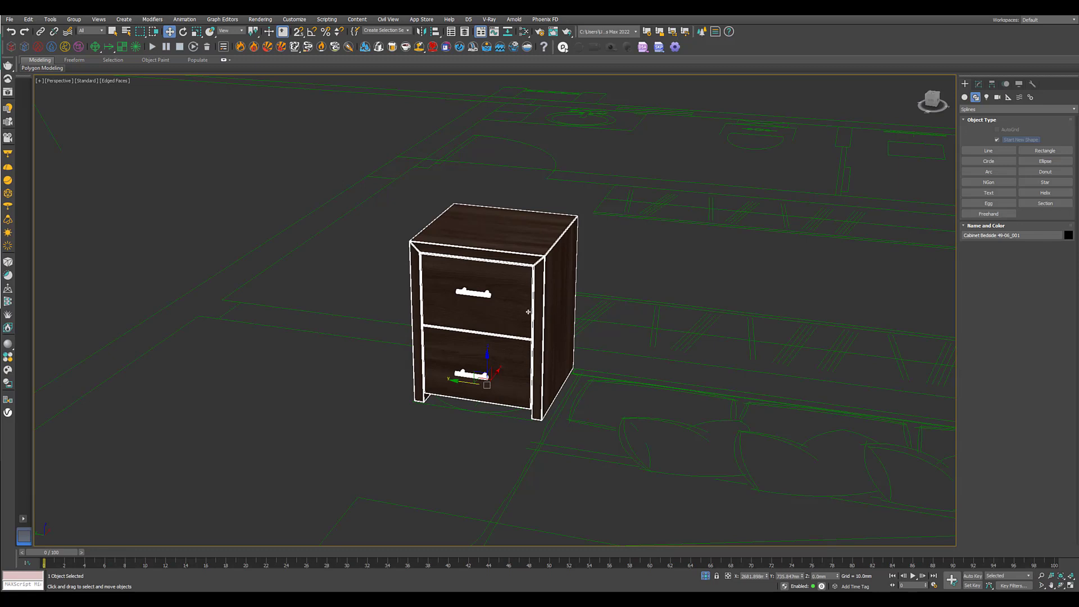
middle_click_drag(528, 311, 565, 313, "alt")
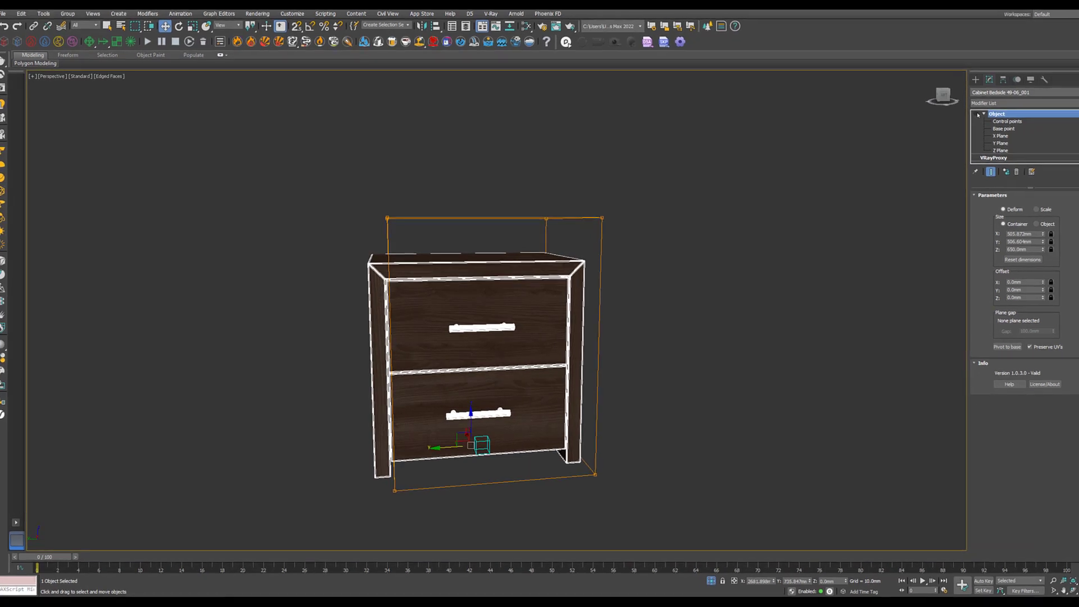
left_click(976, 114)
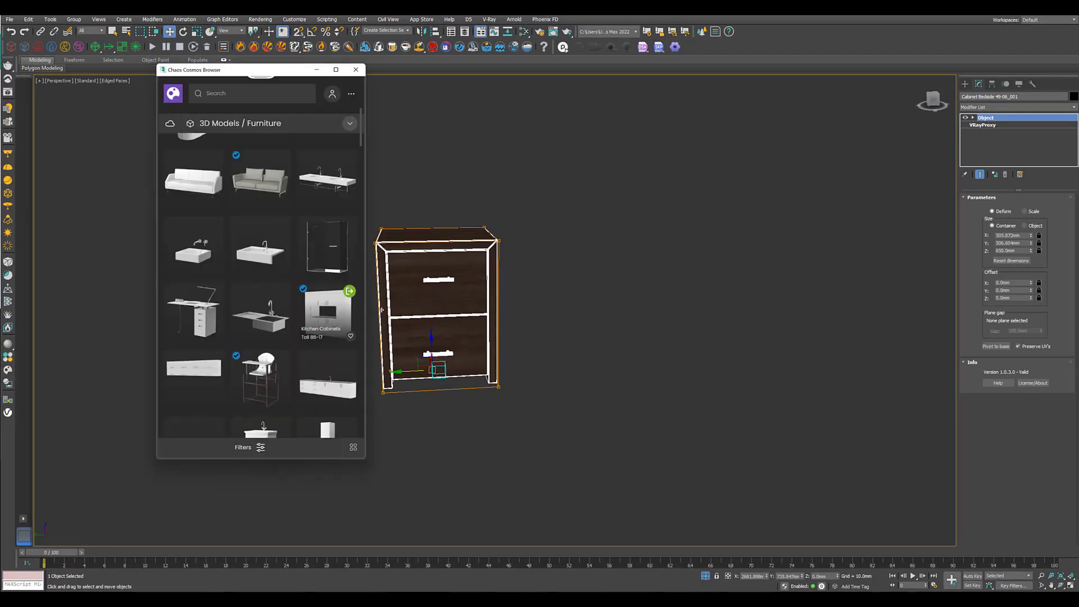
Import the Kitchen Cabinets Tall 86-17 model from the Chaos Cosmos furniture library into the scene.
mouse_move(350, 307)
left_click(349, 291)
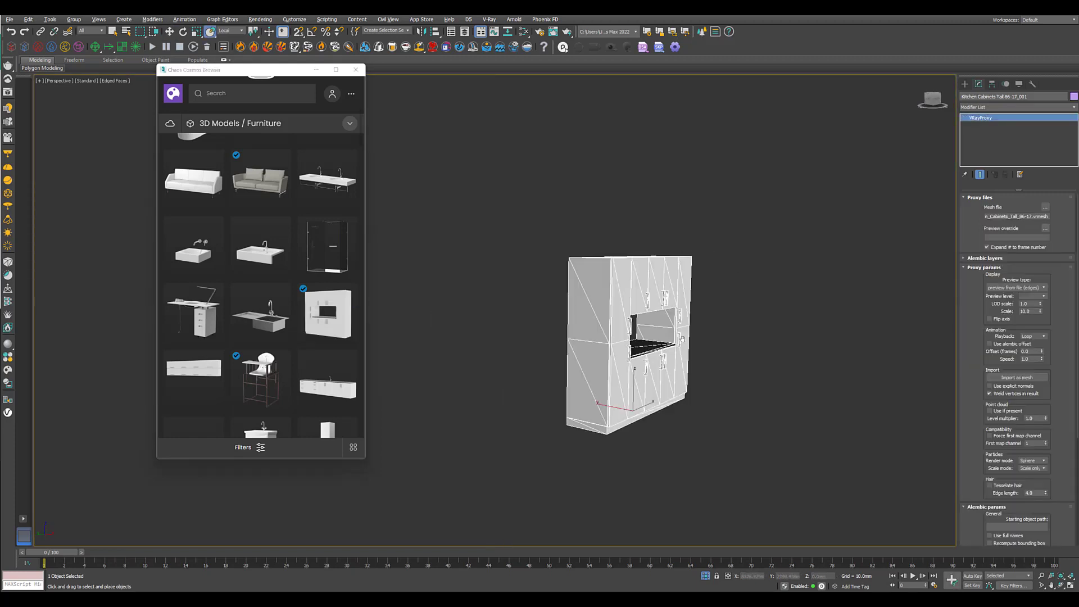
middle_click_drag(682, 339, 598, 344)
scroll(637, 339, "up", 4)
middle_click_drag(598, 344, 688, 328)
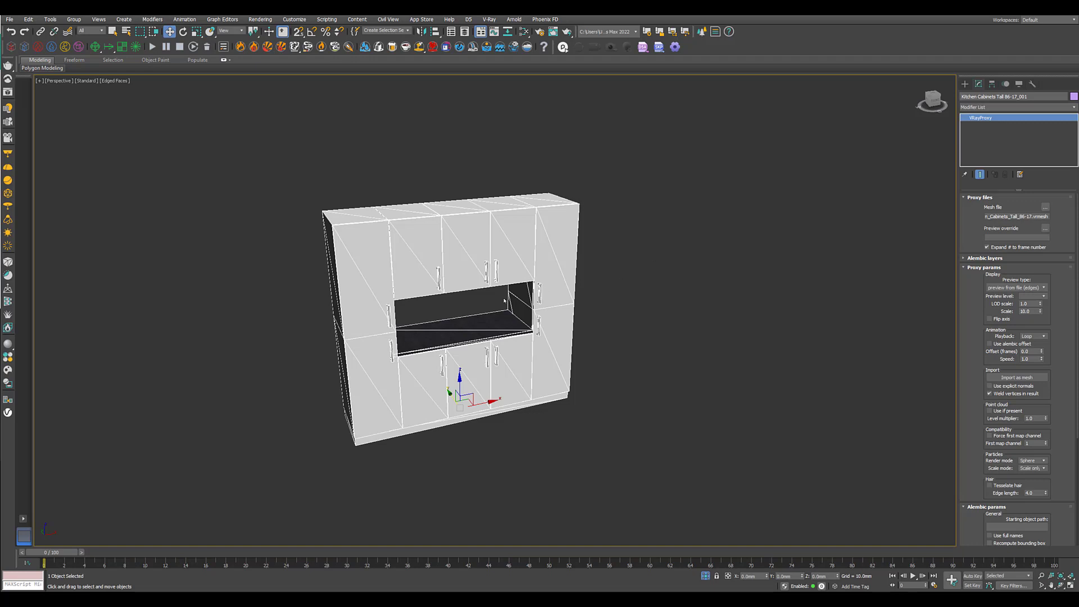
Apply the ReDeform modifier to the tall kitchen cabinet proxy.
scroll(504, 301, "up", 3)
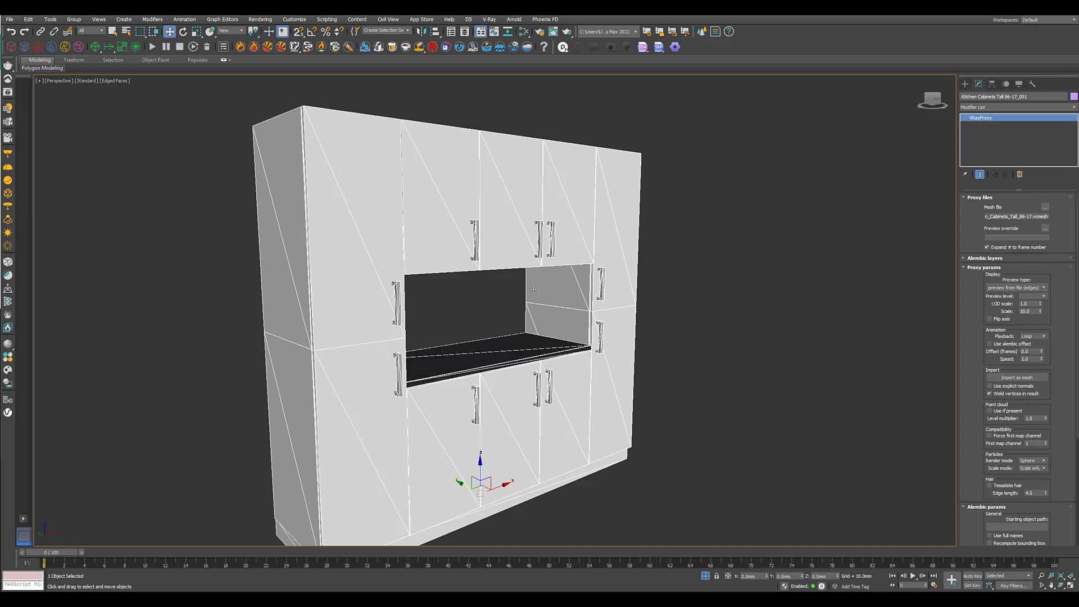
scroll(533, 288, "down", 4)
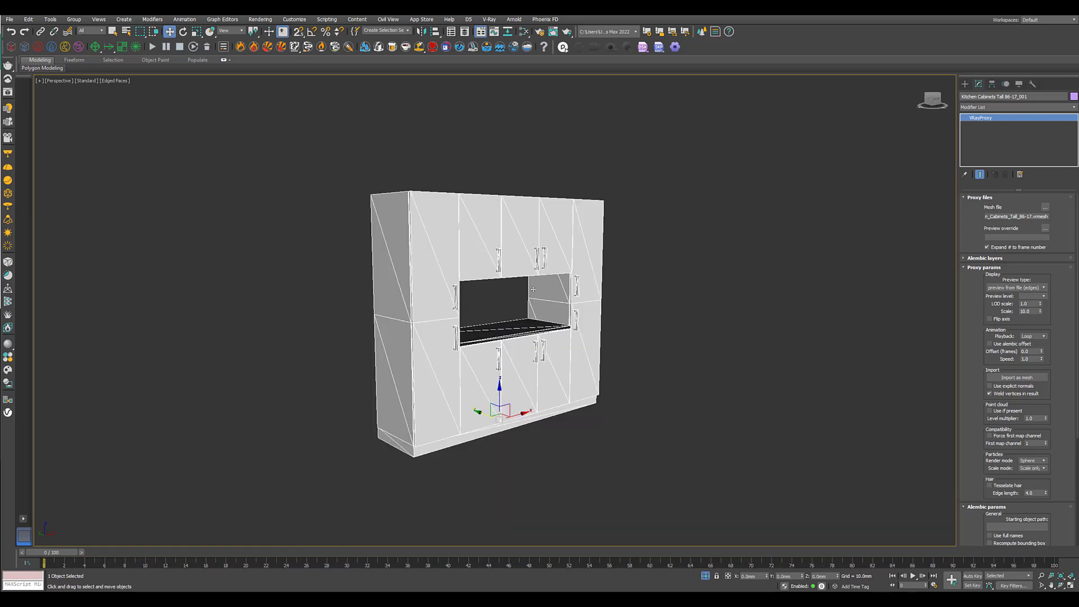
scroll(533, 289, "up", 4)
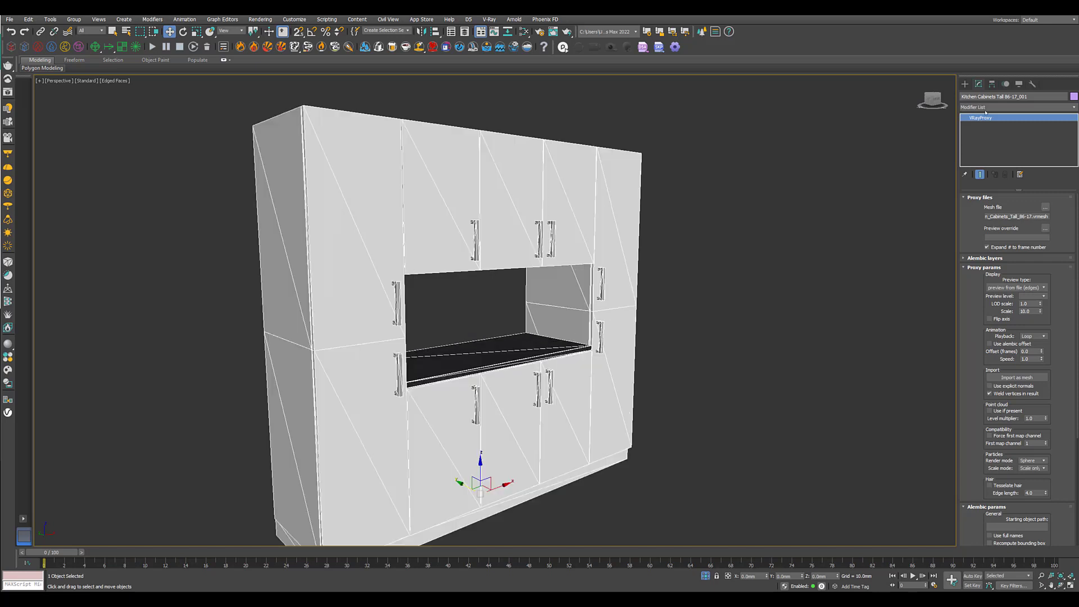
left_click(986, 107)
key("o")
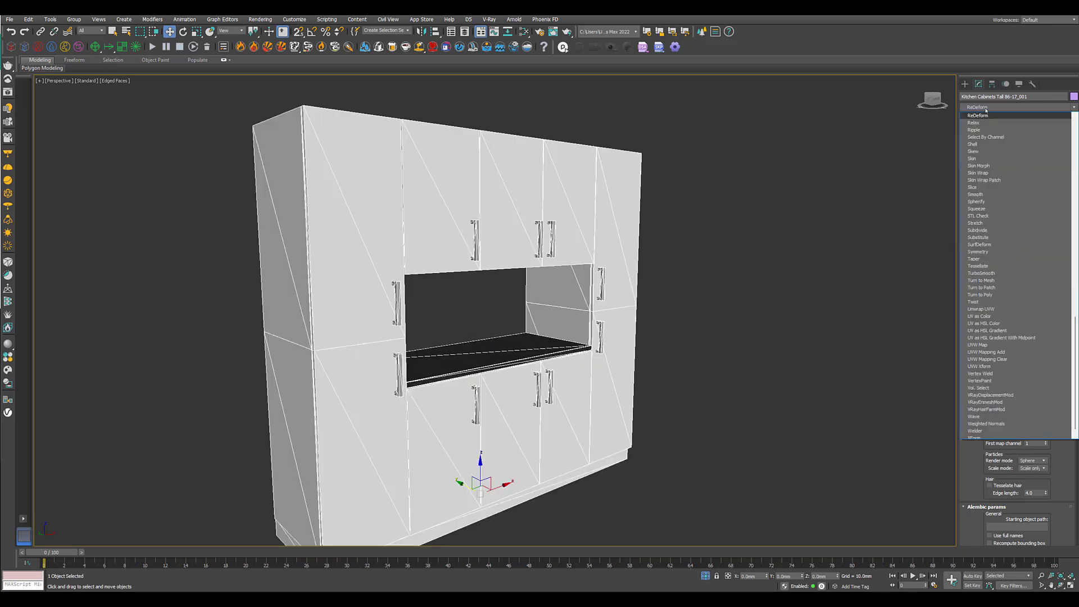
left_click(985, 114)
Activate the tall cabinet's ReDeform control points in the front view for editing its upper-right corner.
middle_click_drag(640, 257, 566, 255, "alt")
scroll(567, 247, "down", 3)
key("f")
key("1")
scroll(593, 211, "up", 2)
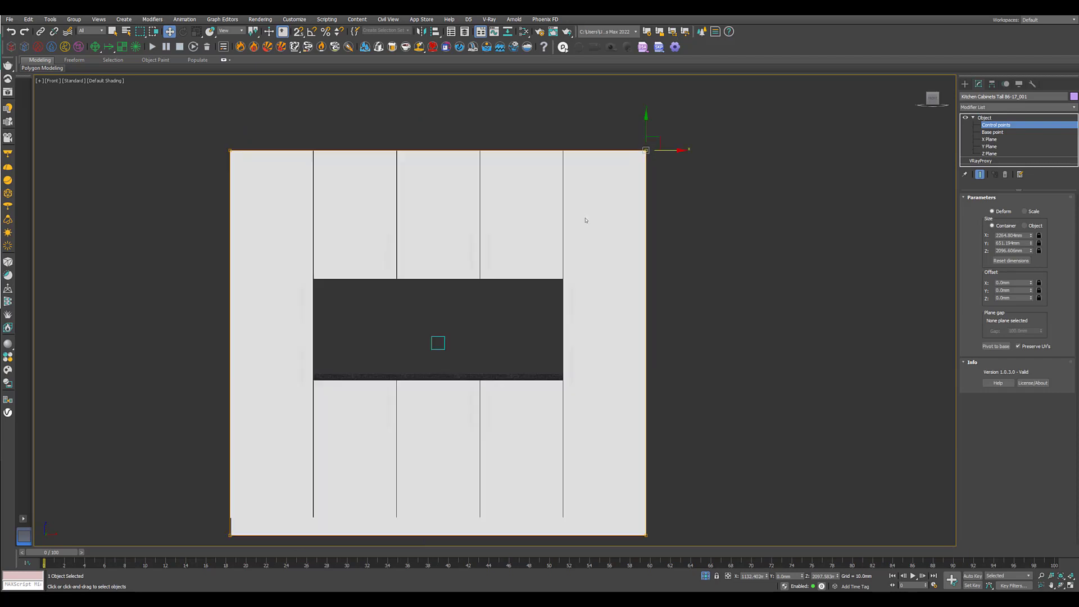
Try stretching the tall cabinet's width and height together by moving its upper-right control point outward.
scroll(588, 163, "down", 4)
left_click_drag(598, 149, 618, 132)
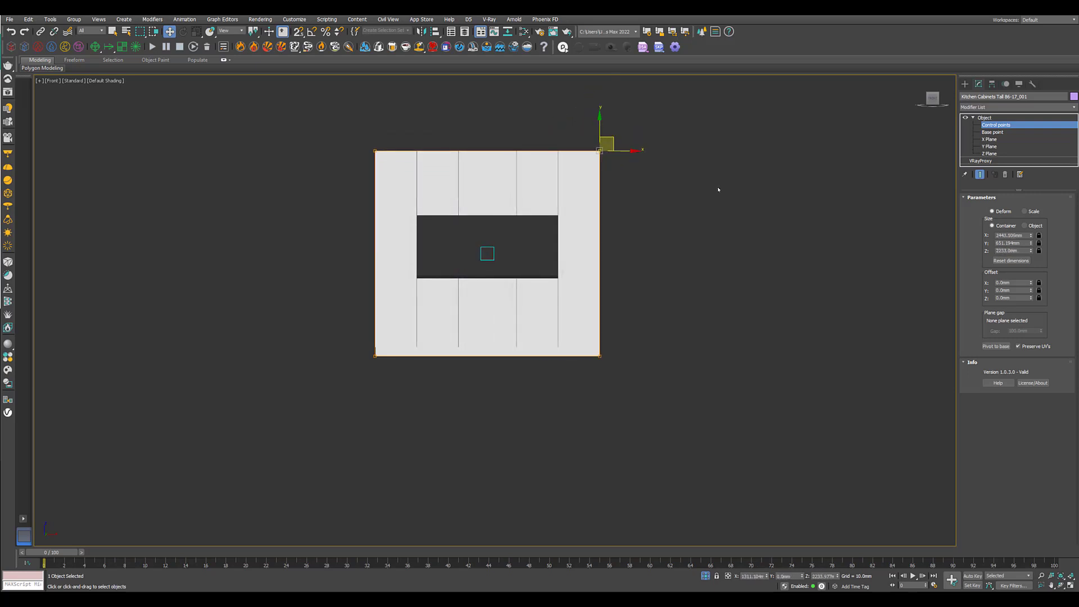
key("ctrl+z")
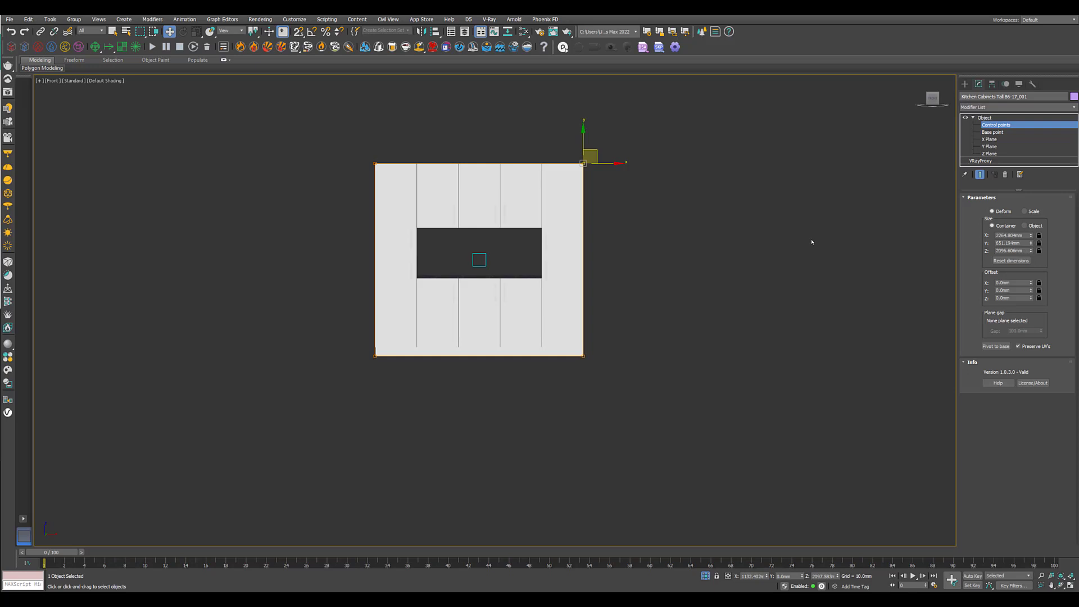
Lock the tall cabinet's X size and move its upper-right control point.
left_click(1039, 237)
mouse_move(596, 151)
left_mouse_down()
mouse_move(621, 123)
mouse_move(581, 173)
mouse_move(635, 114)
mouse_move(543, 190)
mouse_move(570, 144)
mouse_move(609, 135)
mouse_move(514, 194)
mouse_move(581, 151)
mouse_move(545, 183)
mouse_move(591, 138)
mouse_move(584, 147)
left_mouse_up()
key("p")
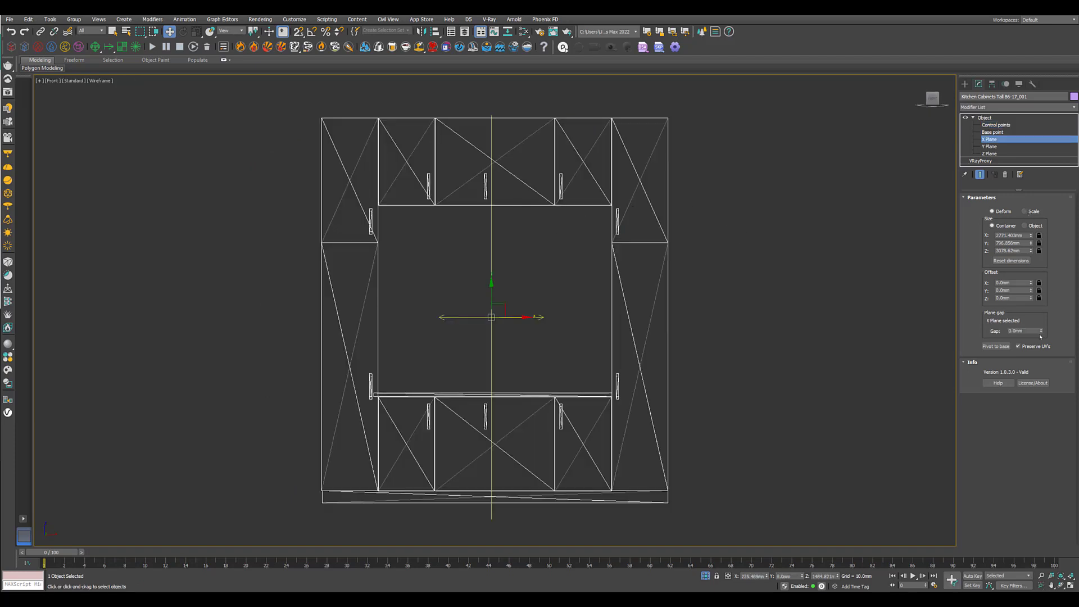
Widen the X plane's gap to about 1845 mm and stretch the tall cabinet's X size to about 3603 mm.
left_click_drag(1041, 331, 103, 197)
left_click_drag(175, 498, 188, 180)
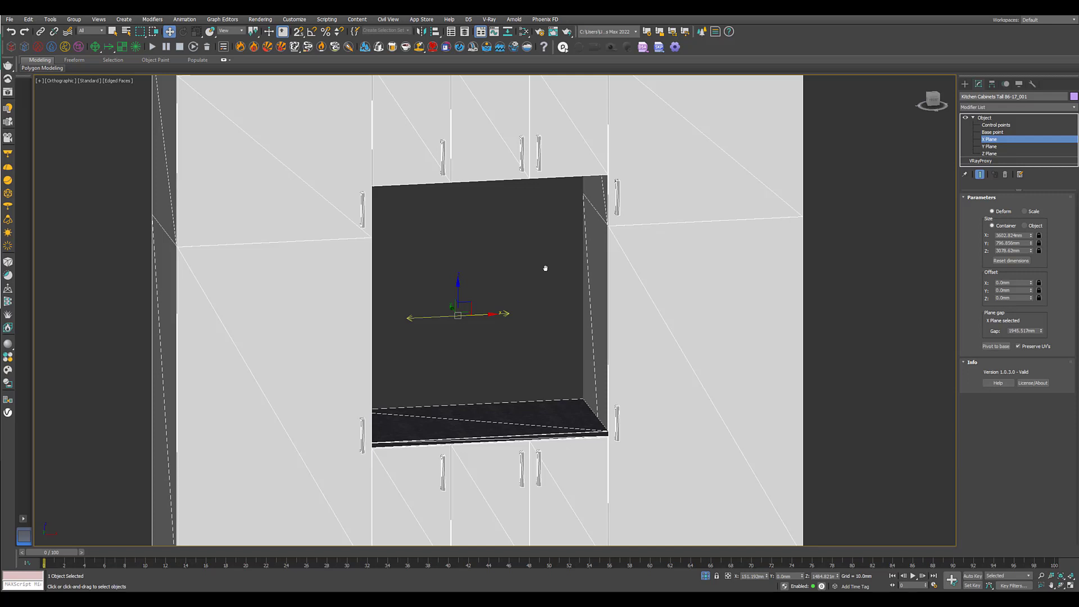
scroll(544, 267, "up", 2)
scroll(544, 267, "down", 5)
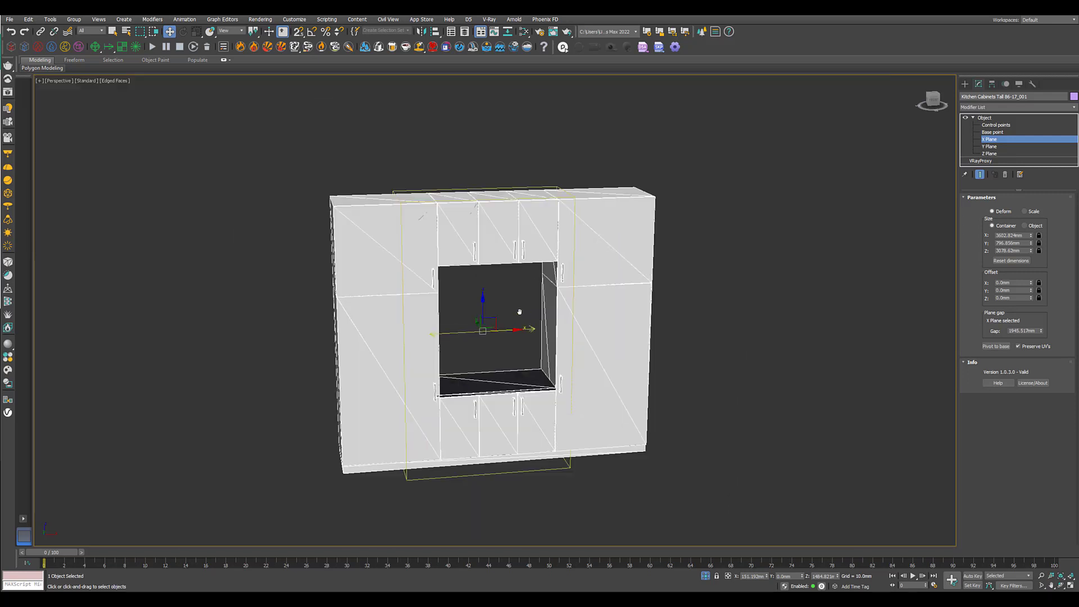
Reduce the tall cabinet's X size to about 3281 mm so that only the outer door columns narrow.
scroll(518, 306, "up", 4)
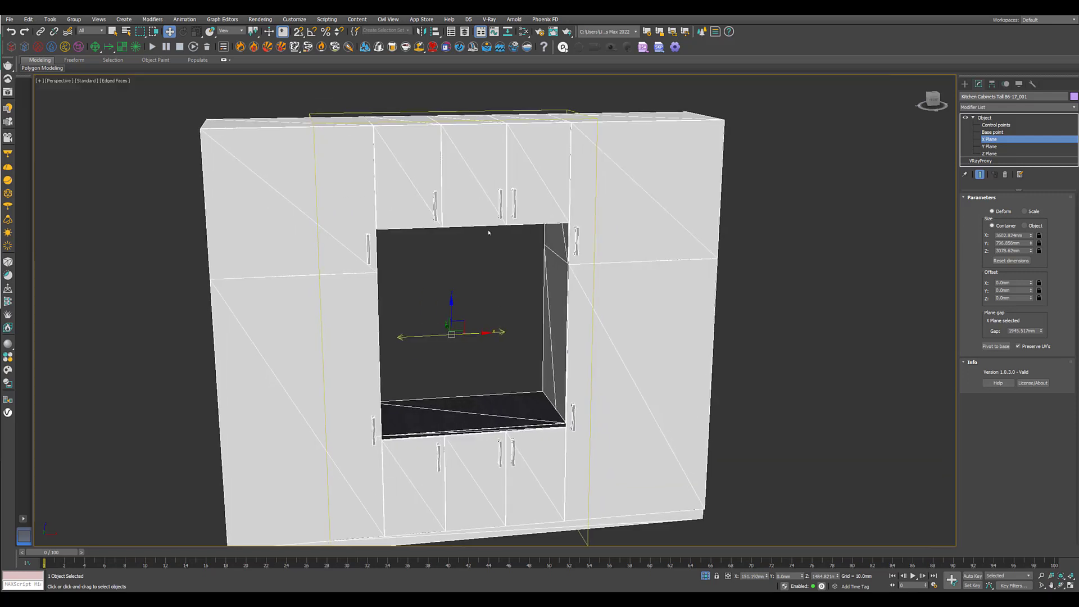
middle_click_drag(545, 262, 544, 262)
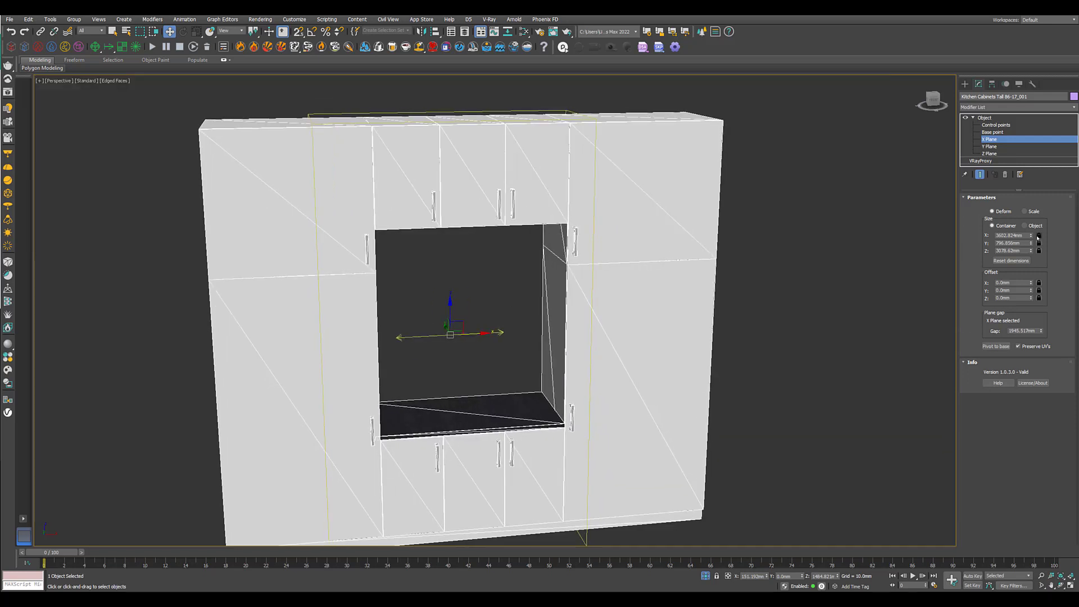
mouse_move(1031, 236)
left_mouse_down()
mouse_move(1031, 222)
mouse_move(1031, 252)
mouse_move(1037, 227)
mouse_move(1039, 247)
mouse_move(1042, 239)
left_mouse_up()
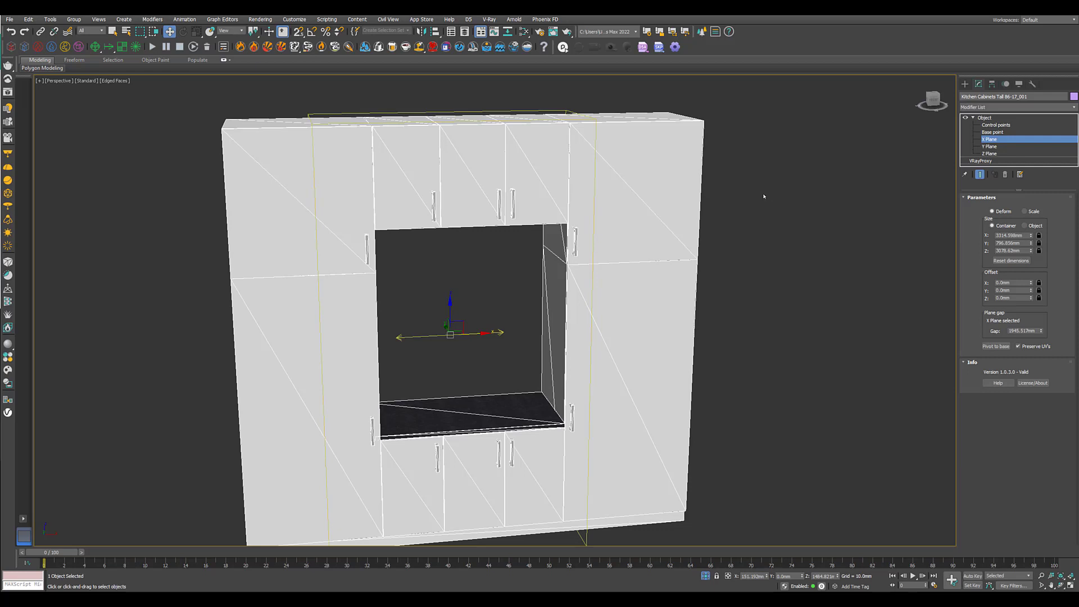
mouse_move(703, 258)
middle_mouse_down("alt")
mouse_move(705, 247)
mouse_move(696, 254)
middle_mouse_up("alt")
scroll(618, 253, "down", 3)
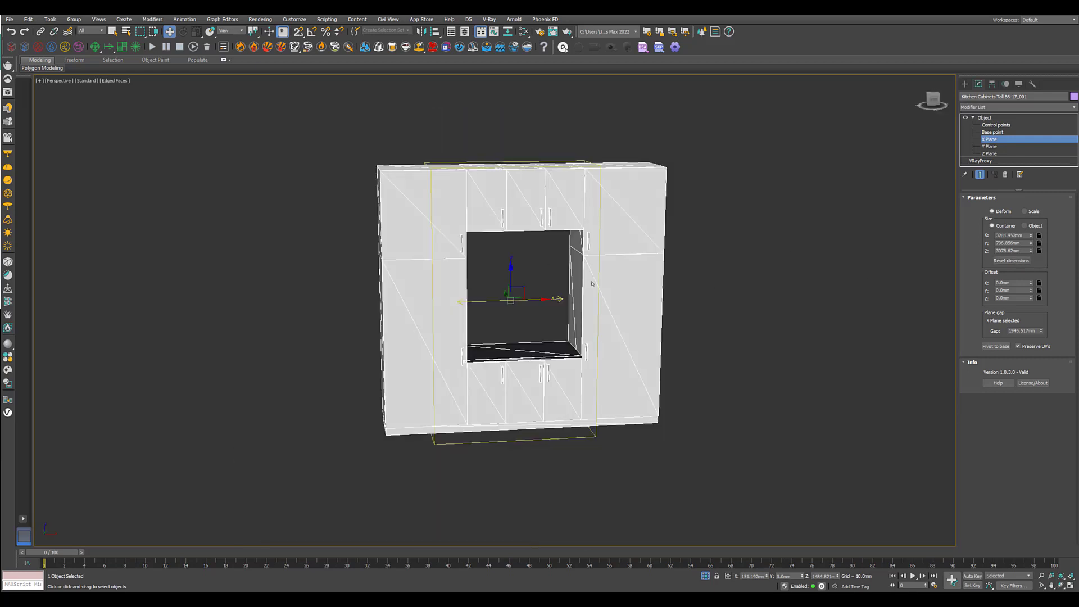
Position the tall cabinet's Z plane across the central opening and set its gap to 800 mm.
left_click(994, 153)
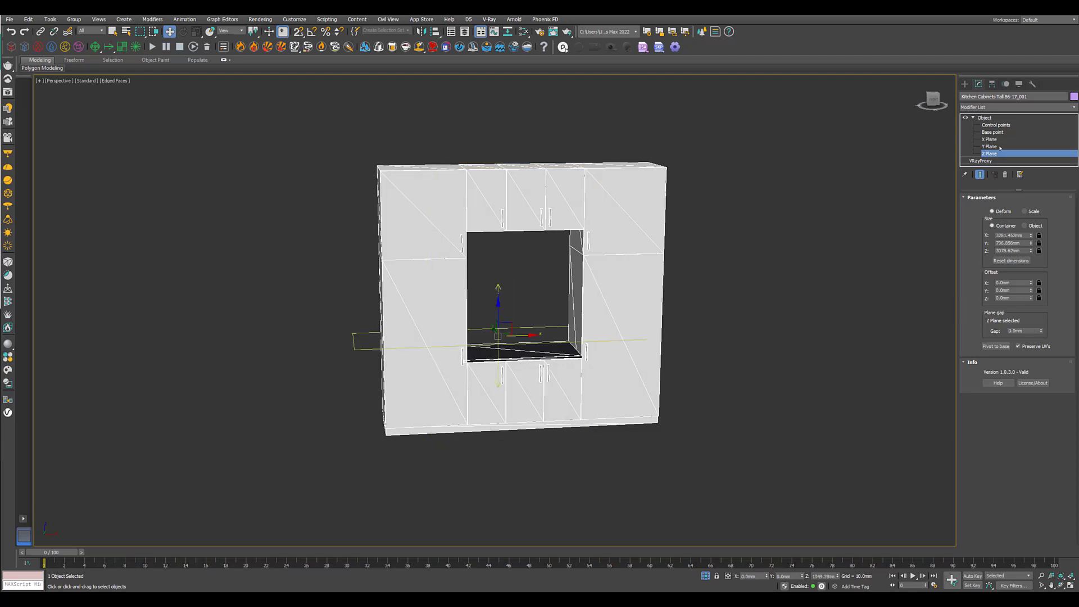
left_click_drag(496, 308, 521, 231)
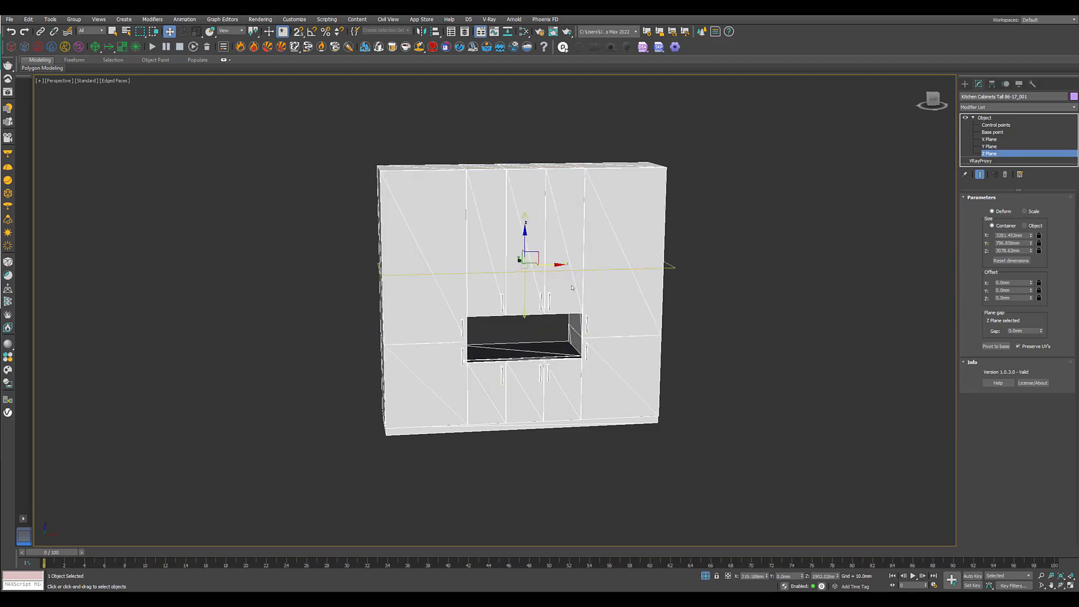
left_click_drag(1037, 258, 1034, 186)
double_click(1026, 330)
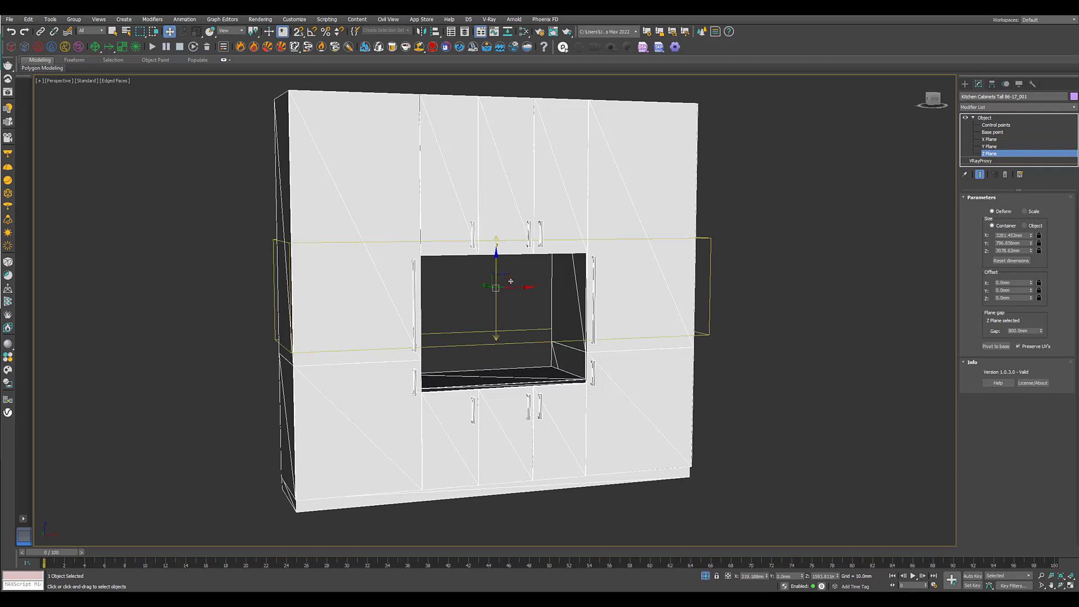
middle_click_drag(497, 264, 495, 285)
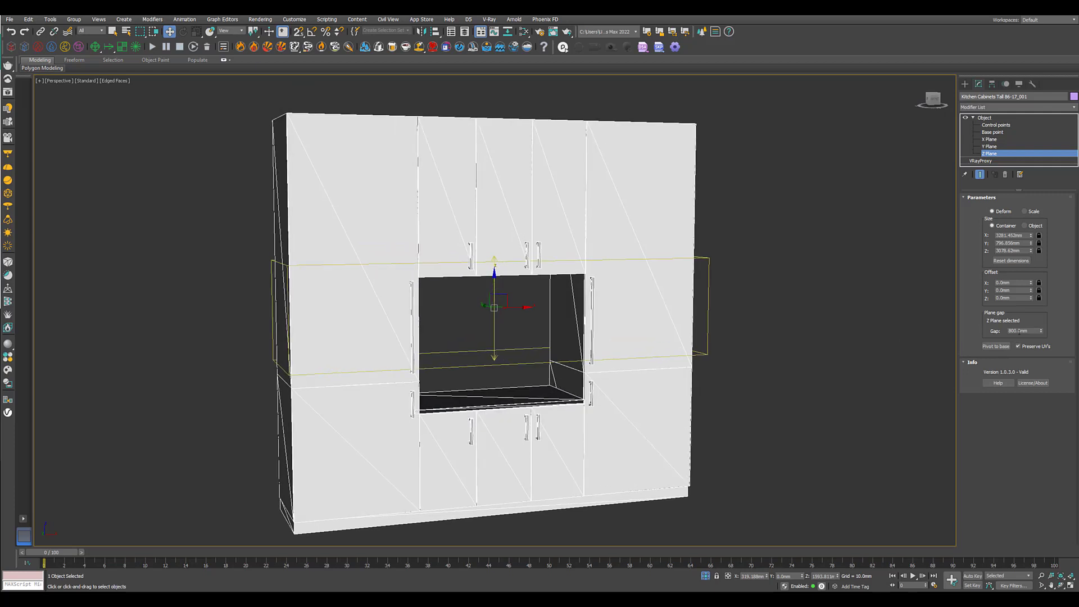
double_click(1018, 331)
middle_click_drag(406, 265, 423, 269, "alt")
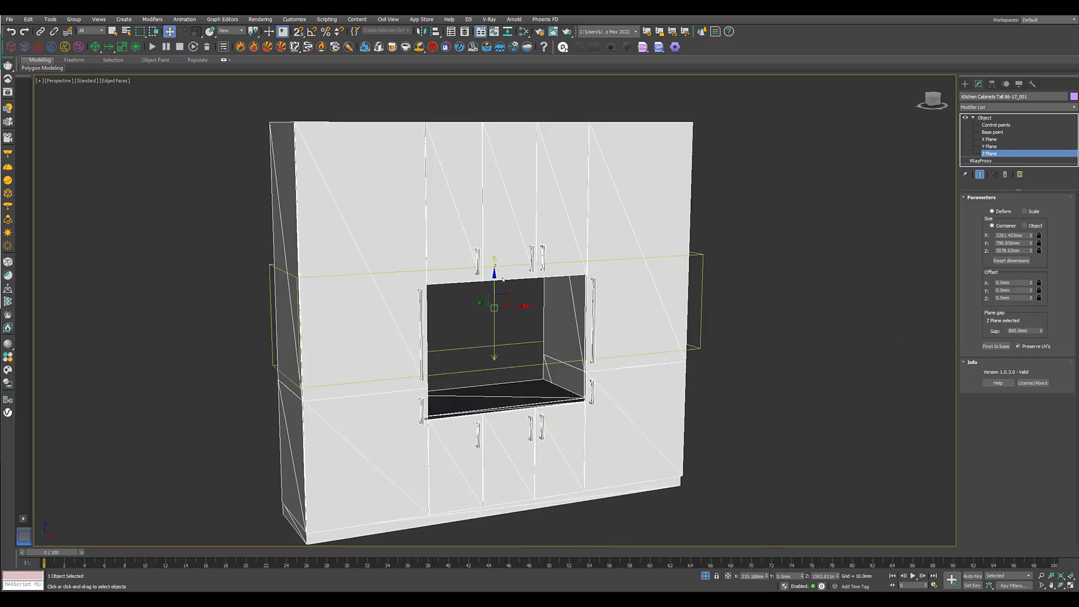
Try raising the Z plane with its gap up over the upper door handles.
left_click_drag(495, 276, 513, 237)
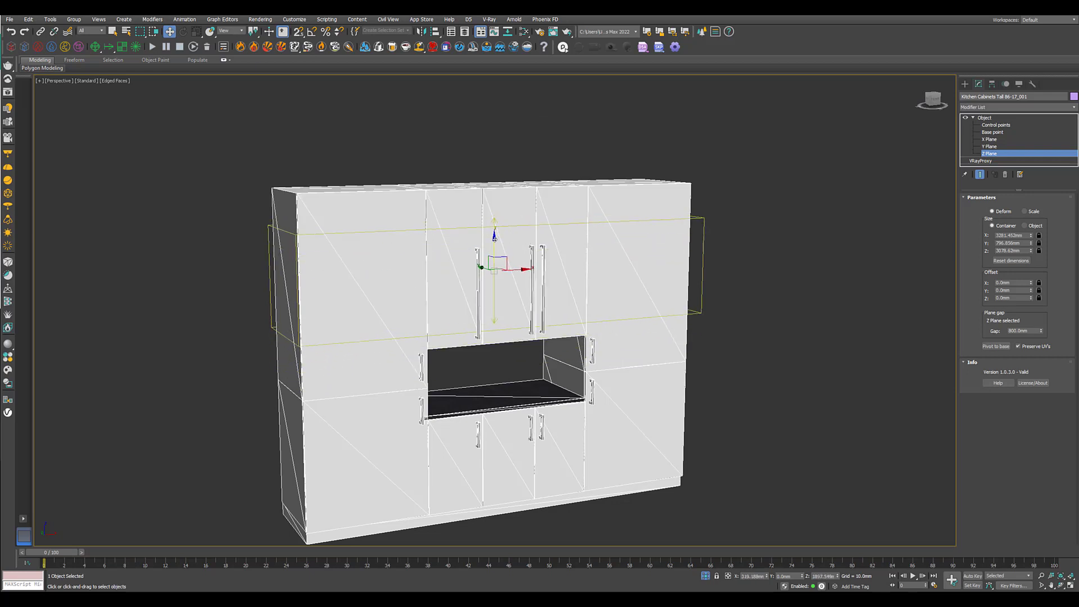
key("ctrl+z")
Lower the Z plane back across the central opening, try stretching the cabinet's Z size to about 3448 mm, and undo that stretch.
left_click(998, 133)
middle_click_drag(596, 280, 599, 229)
key("F3")
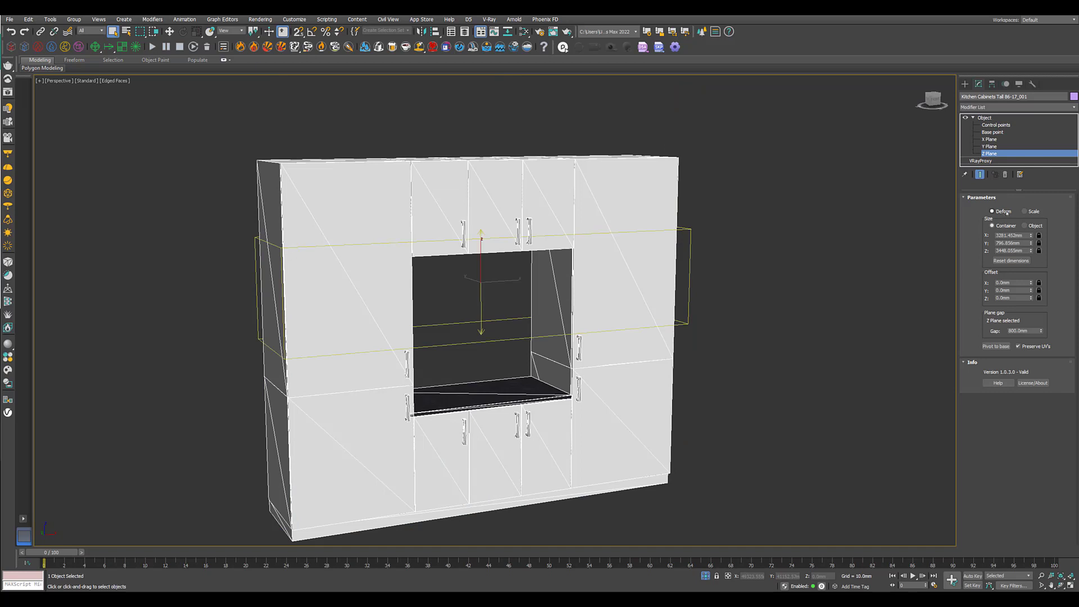
key("ctrl+z")
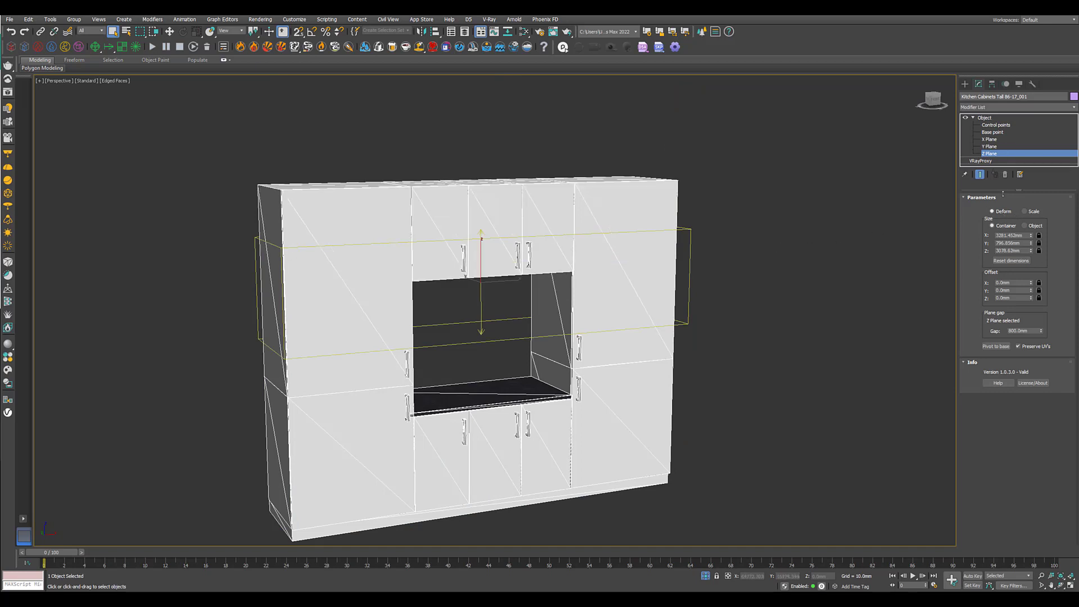
Stretch the tall cabinet's Z size to about 3982 mm and reduce its X size to about 2658 mm.
left_click_drag(1031, 253, 1033, 237)
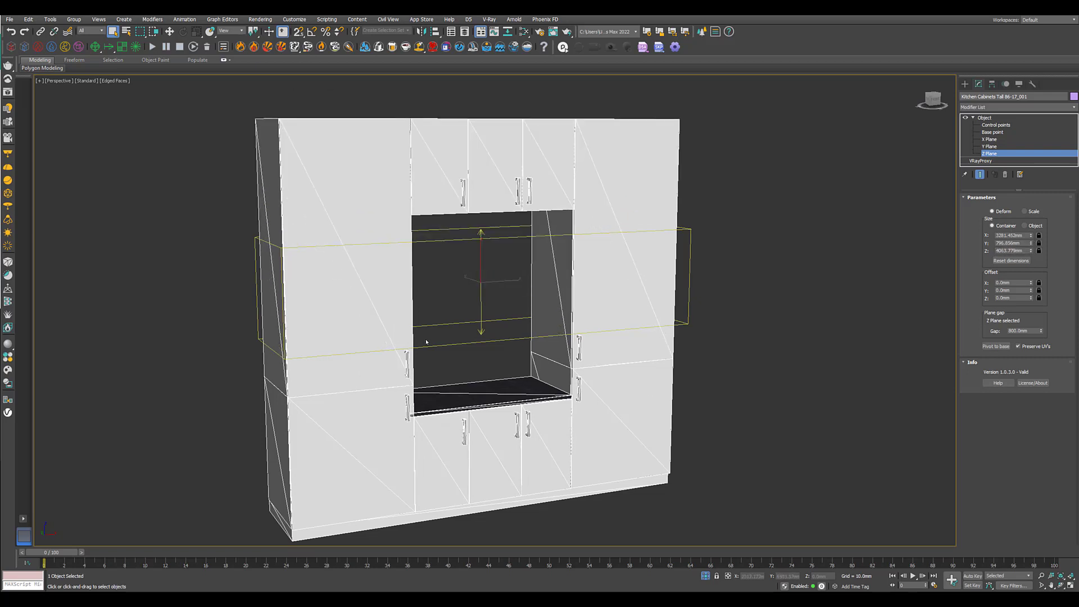
left_click(1011, 260)
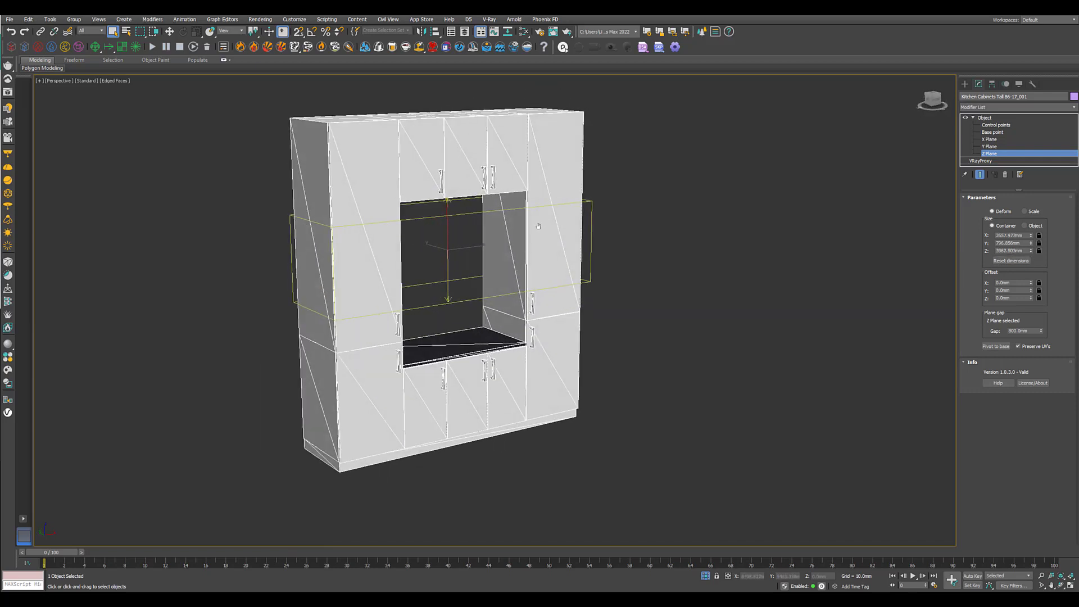
middle_click_drag(538, 226, 551, 236)
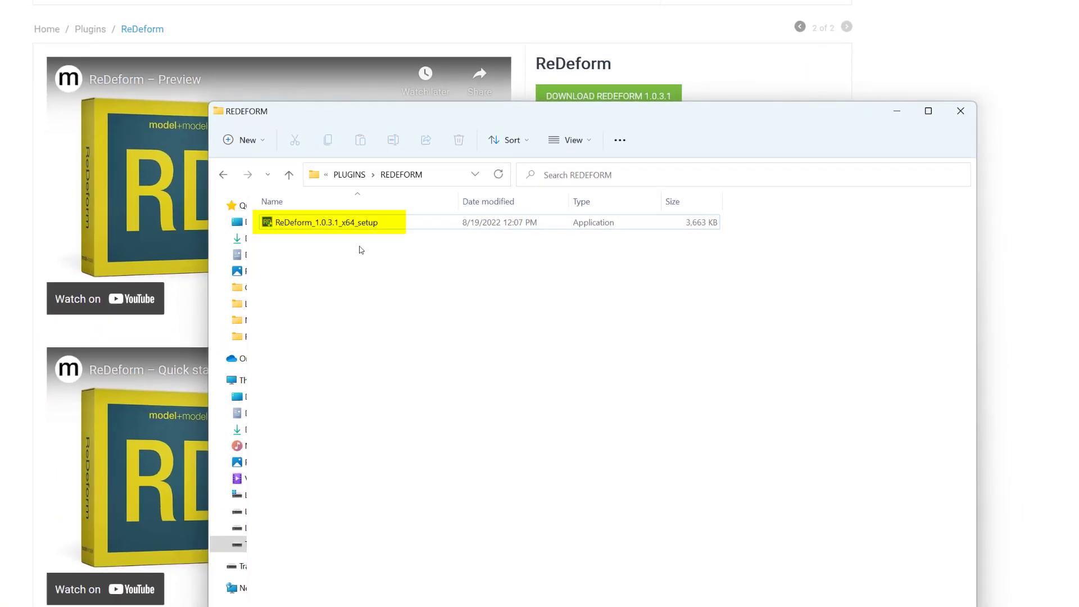
Run the ReDeform_1.0.3.1_x64_setup file from the REDEFORM folder and install the plugin for 3ds max 2023 only.
double_click(329, 223)
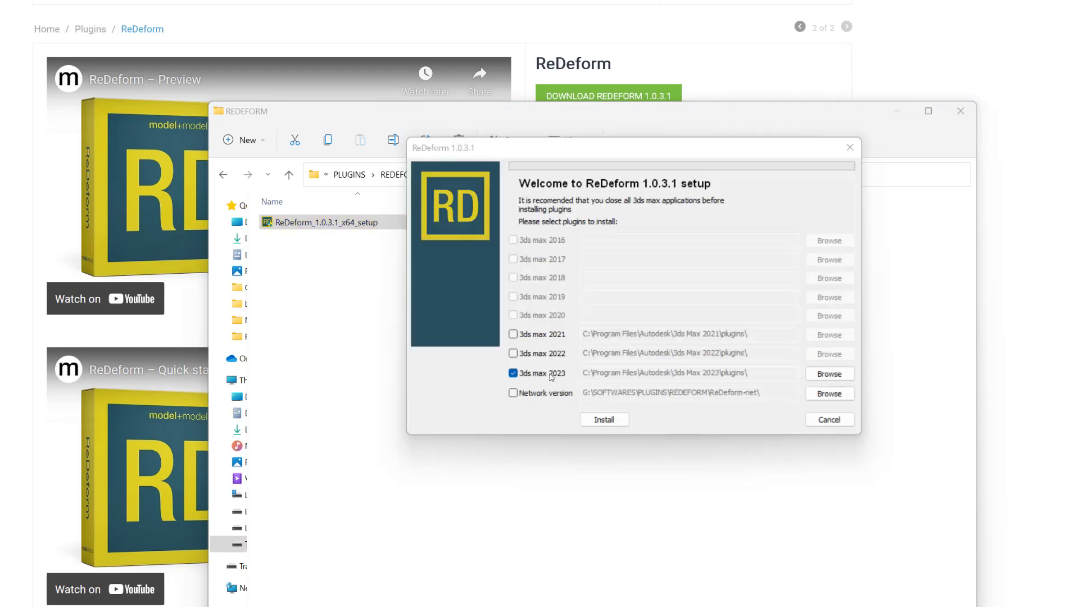
left_click(623, 422)
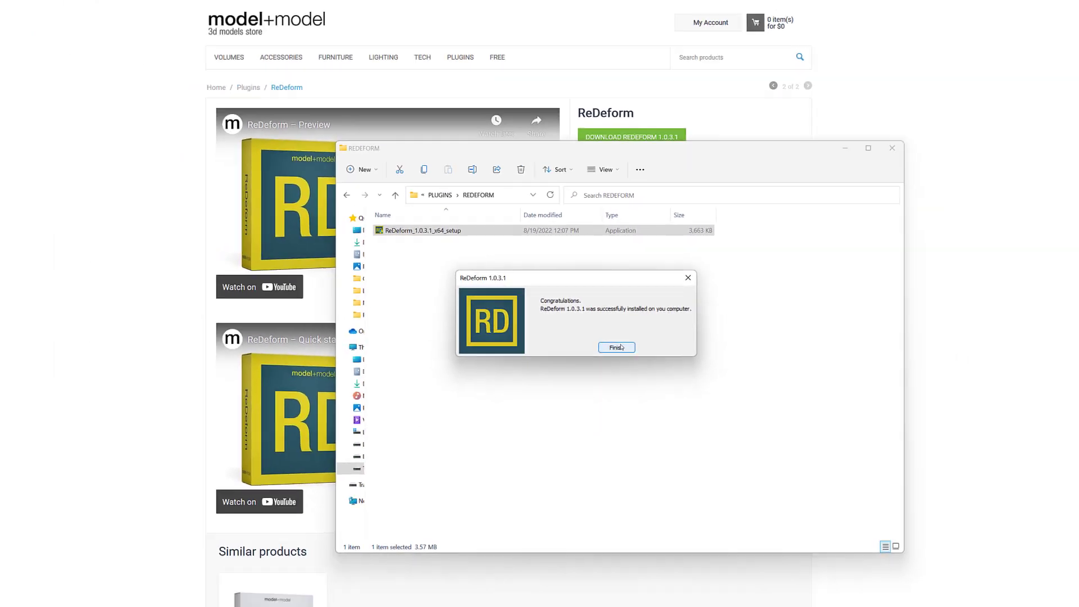